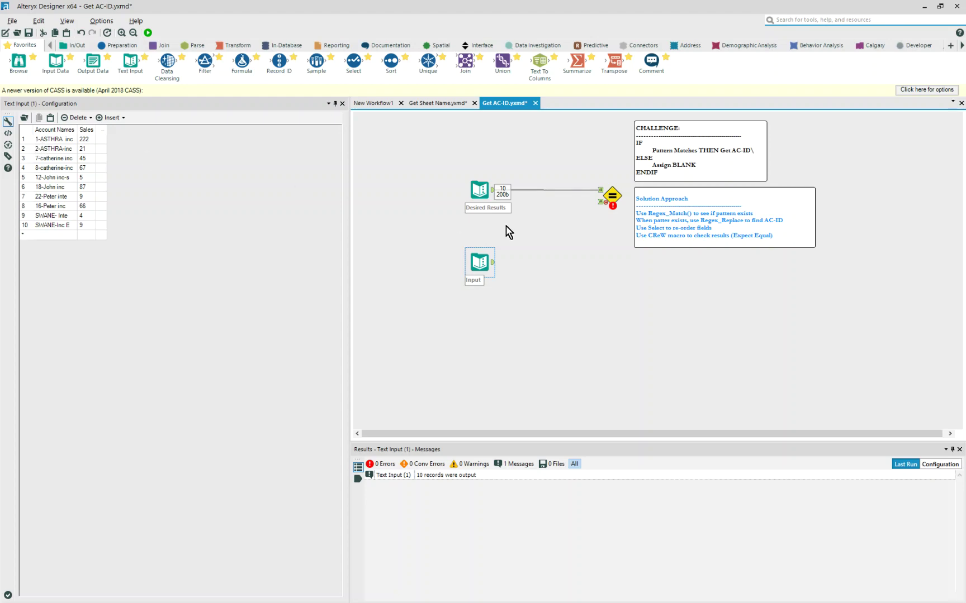
Connect Input to Expect Equal's second input and run the workflow to compare
click(471, 190)
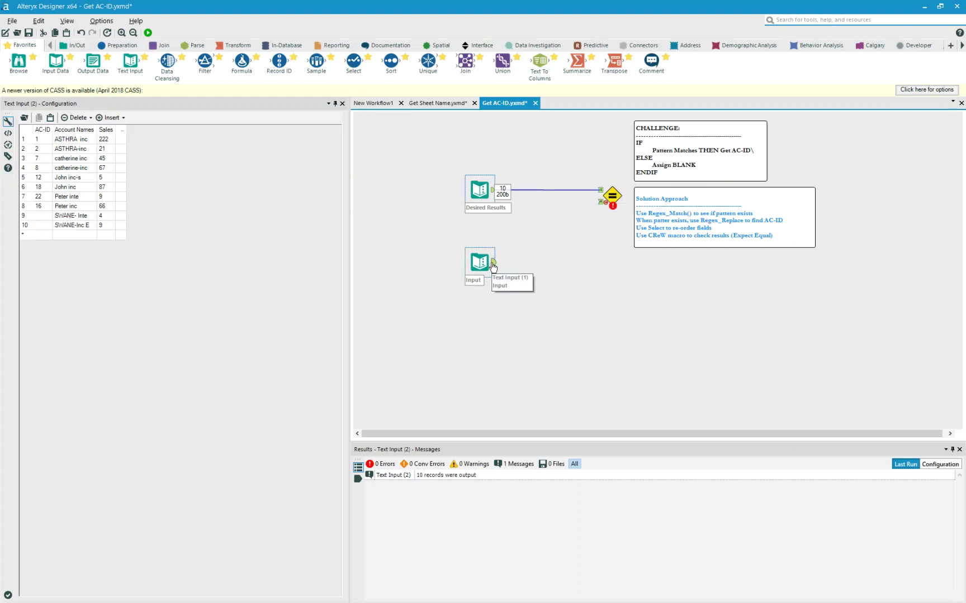
drag(494, 262, 613, 214)
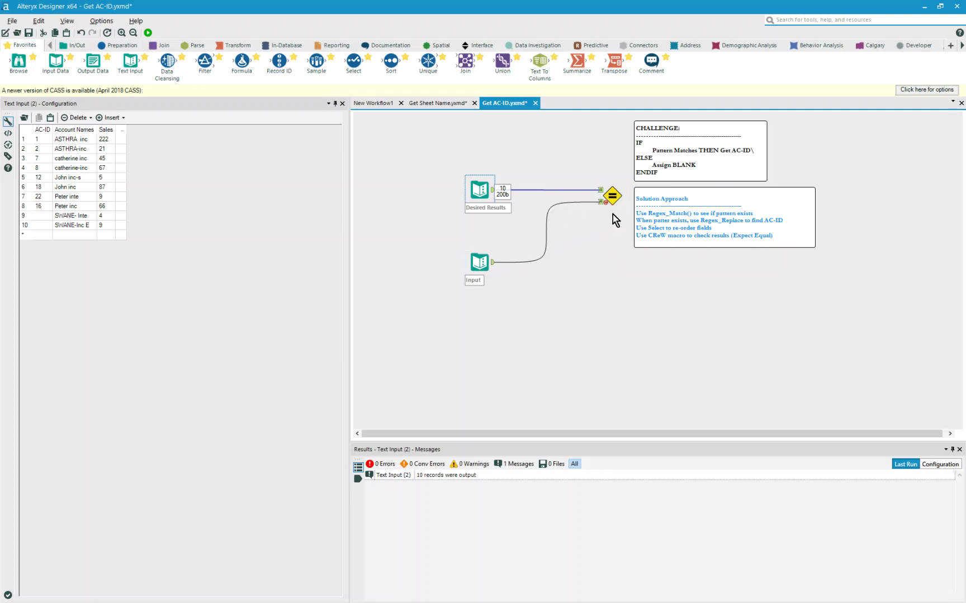
click(148, 32)
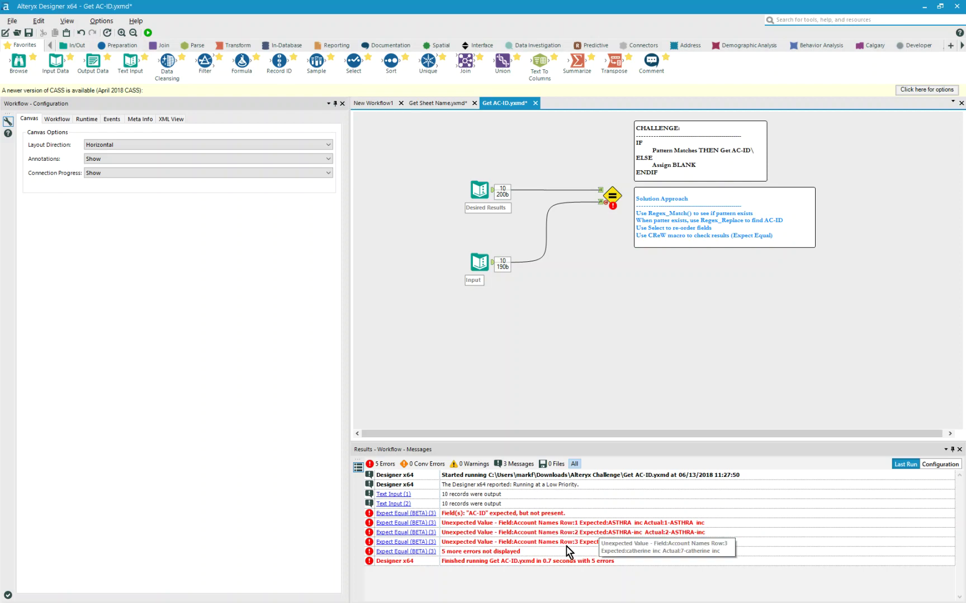
Remove the Input-to-Expect Equal connection and view the Input tool's data
click(585, 203)
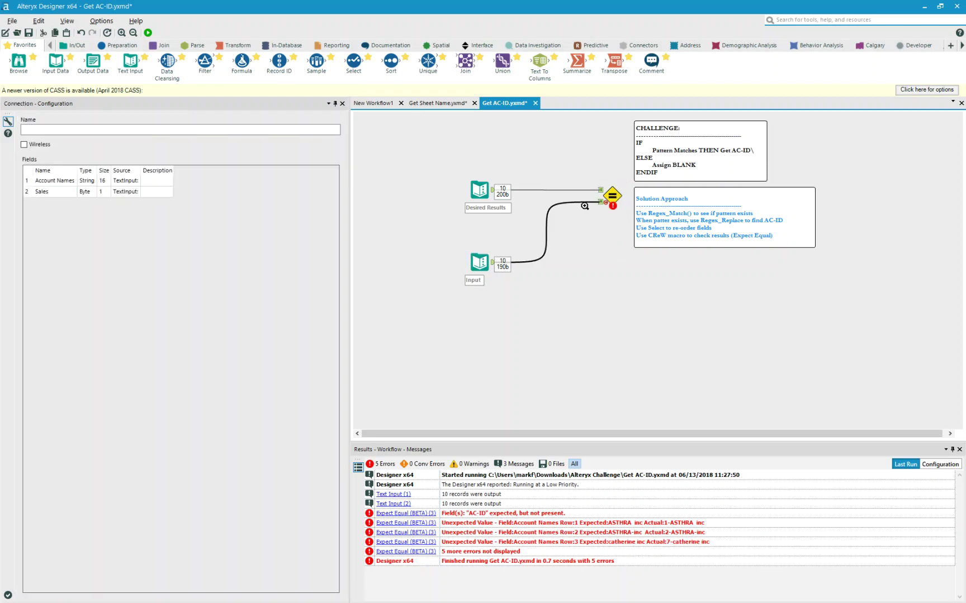
right_click(584, 207)
click(602, 230)
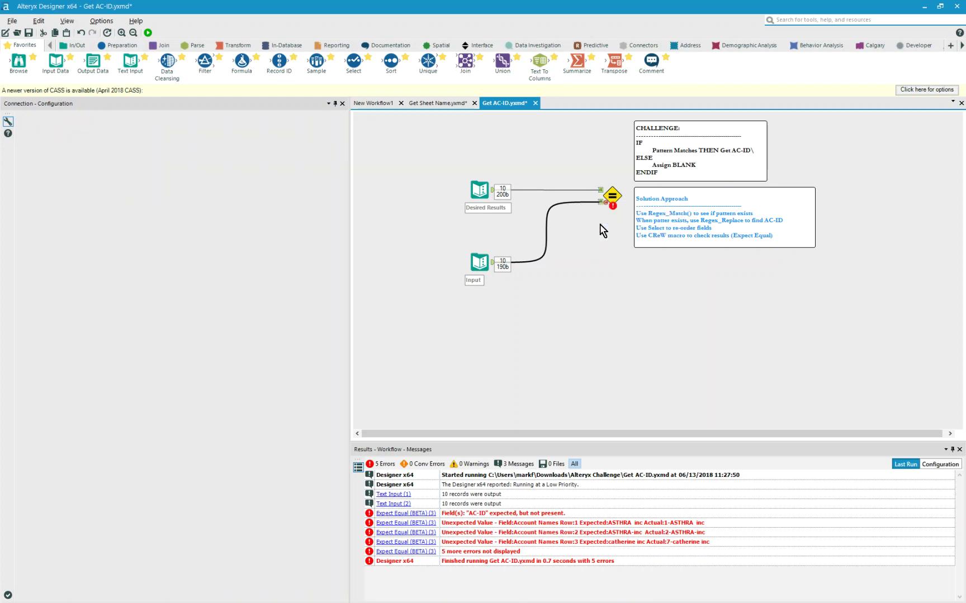
key(ctrl+z)
click(478, 261)
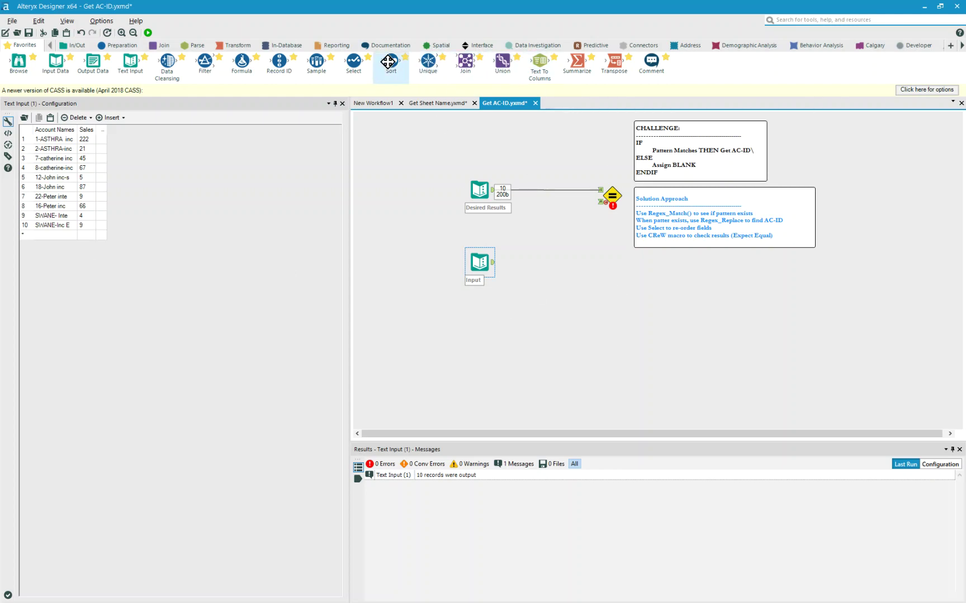
click(186, 45)
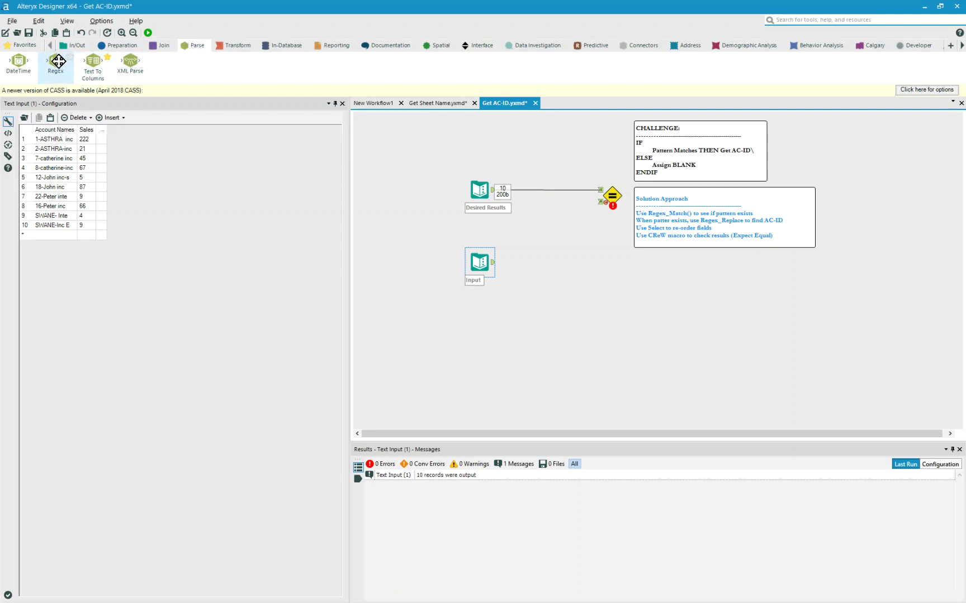
drag(58, 60, 584, 307)
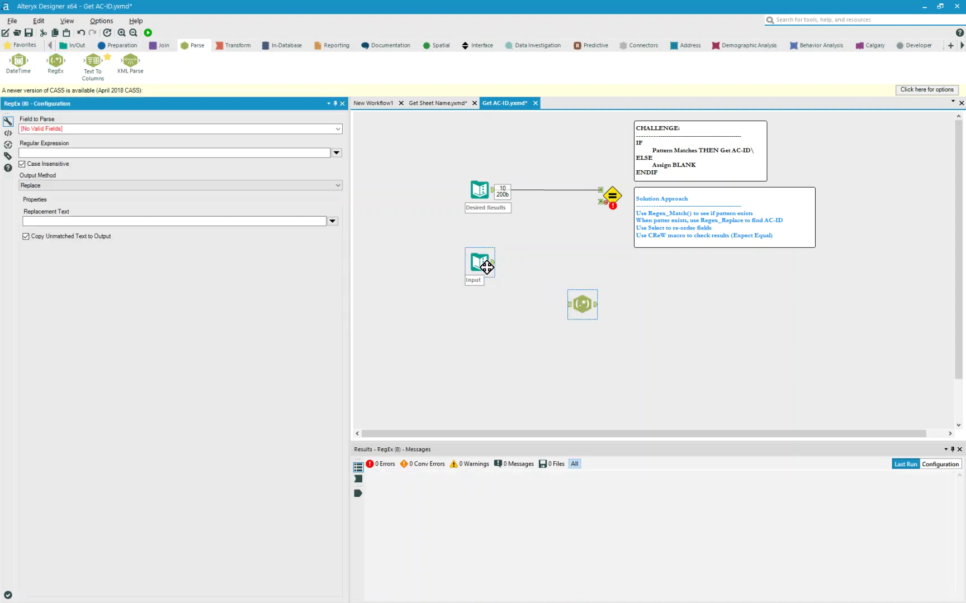
click(335, 153)
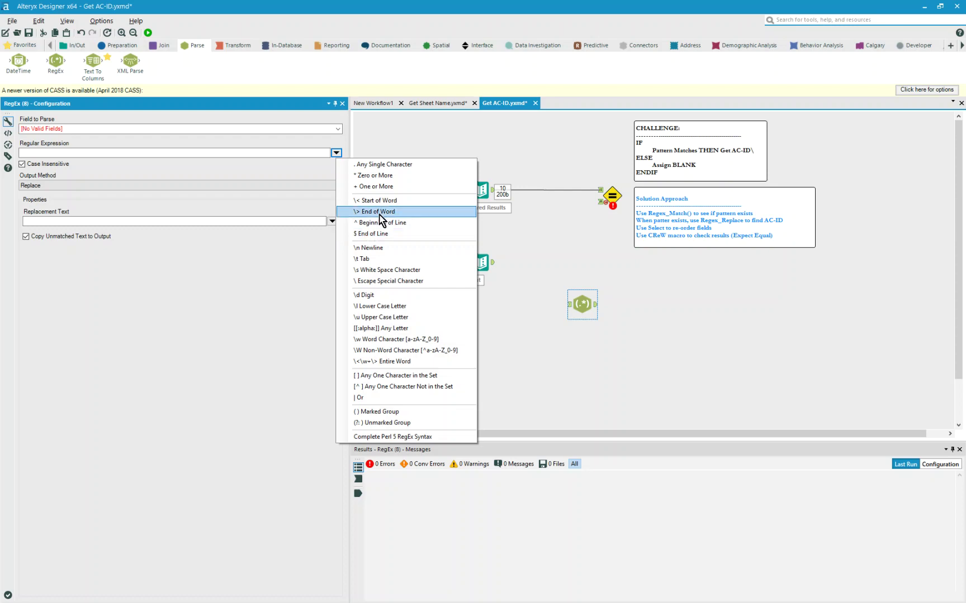
key(ctrl+r)
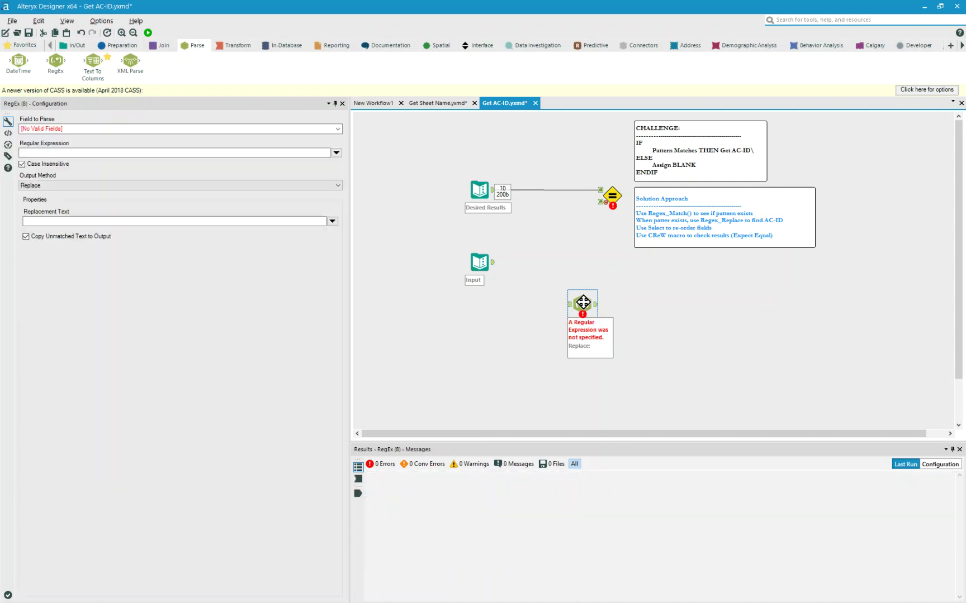
click(416, 151)
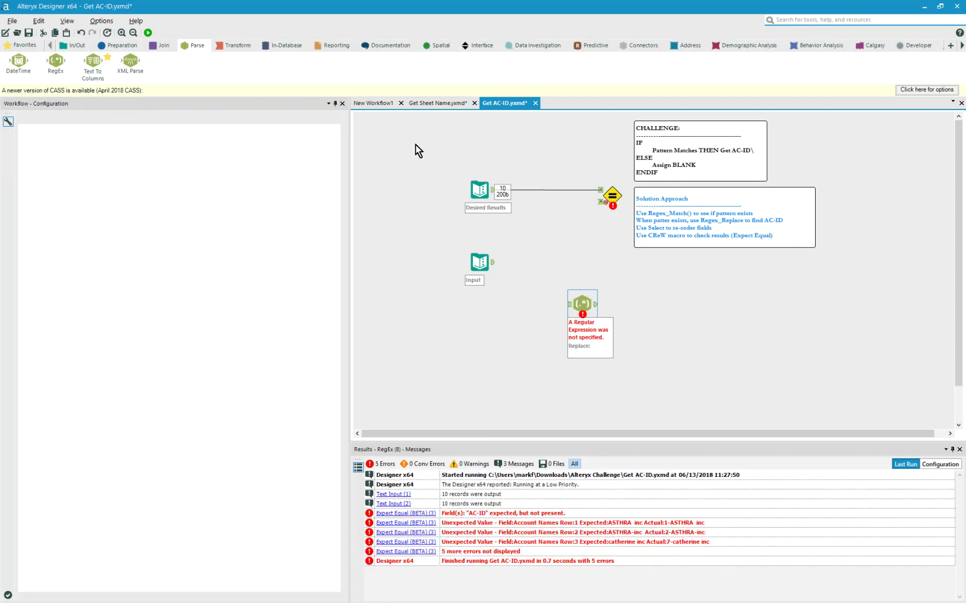
Add a Formula tool after Input with a new output column named AC-ID
click(117, 46)
drag(174, 66, 539, 262)
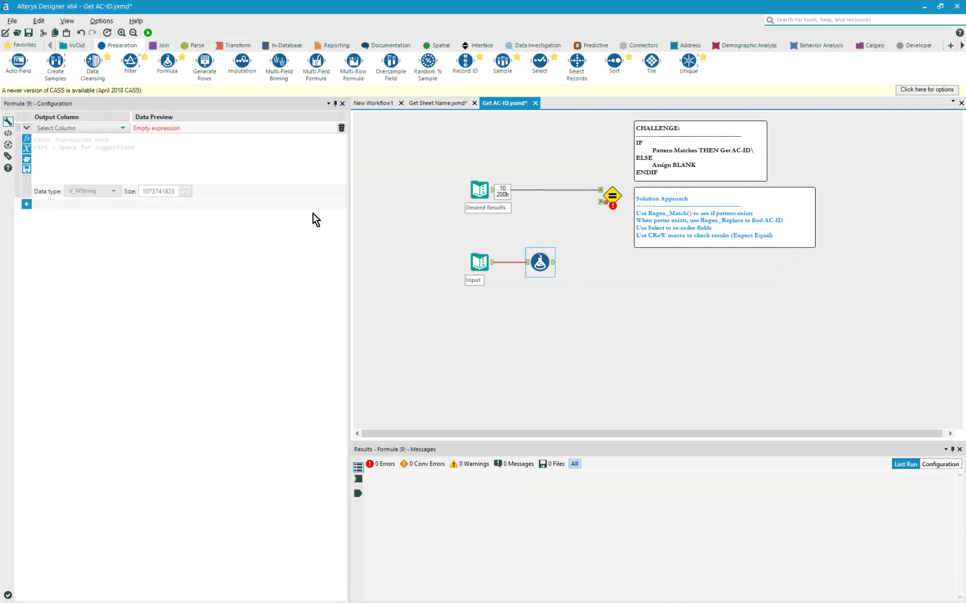
click(121, 129)
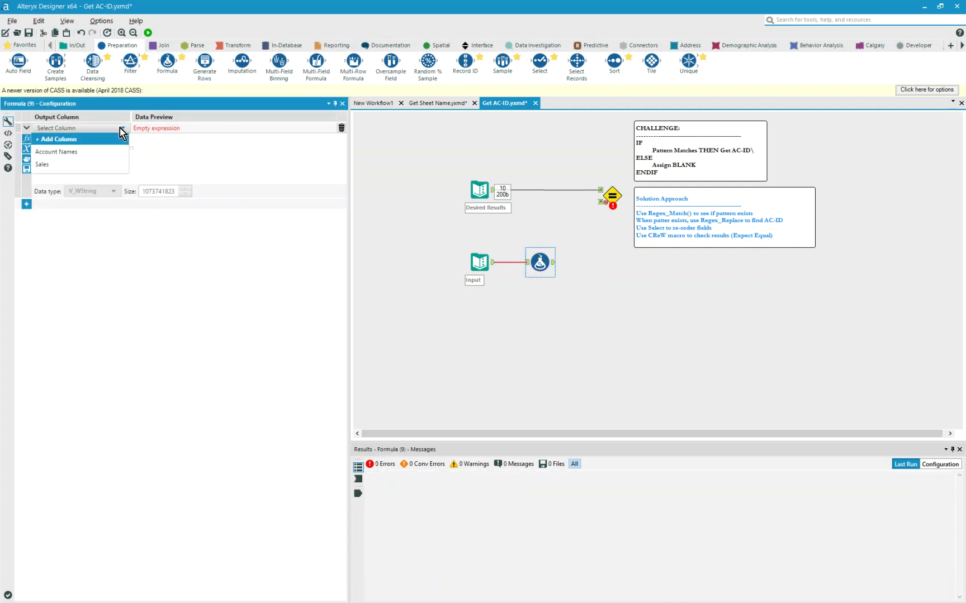
click(73, 139)
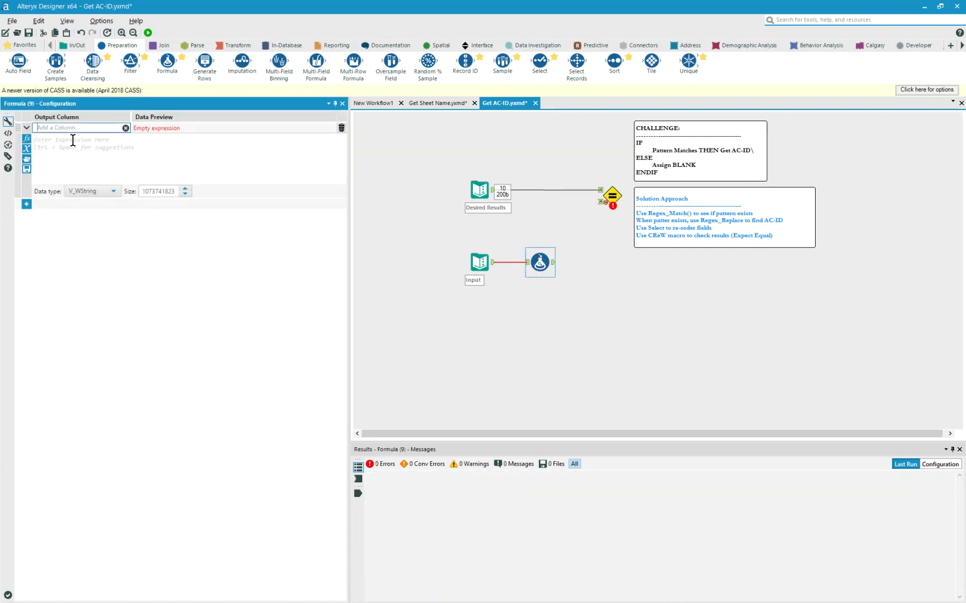
text(AC-ID)
click(481, 190)
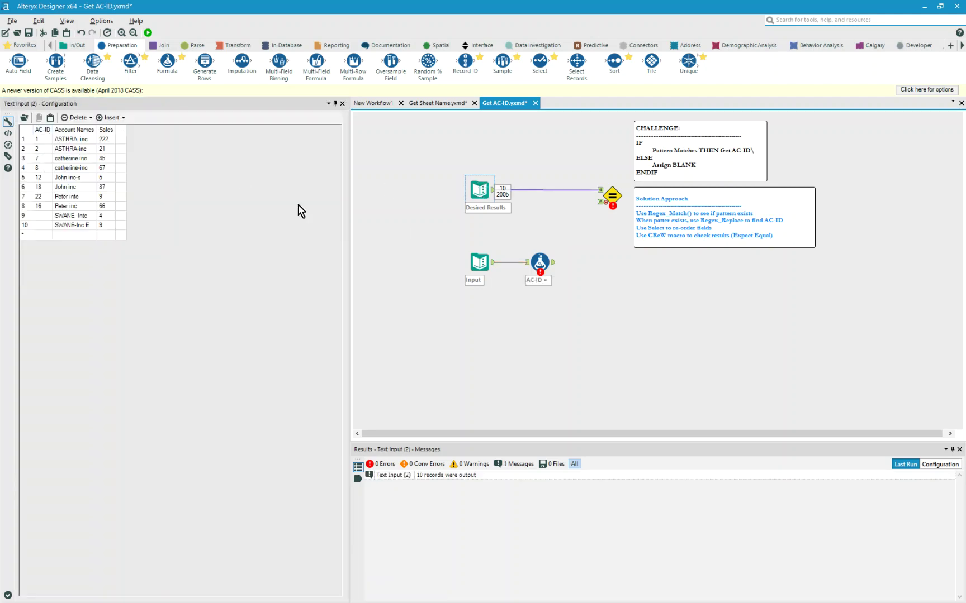
click(546, 264)
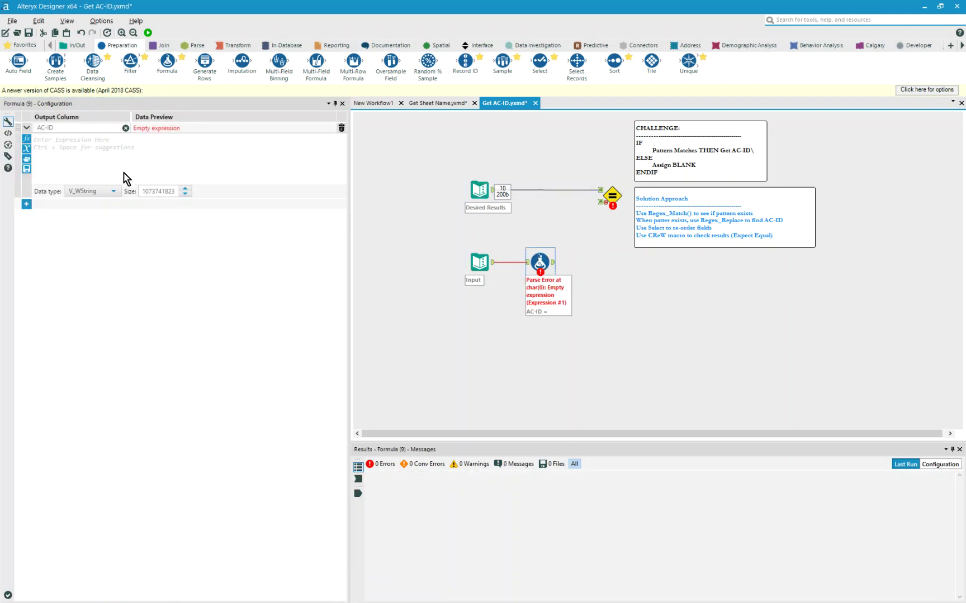
Start the AC-ID expression as REGEX_Match on the [Account Names] field
click(90, 165)
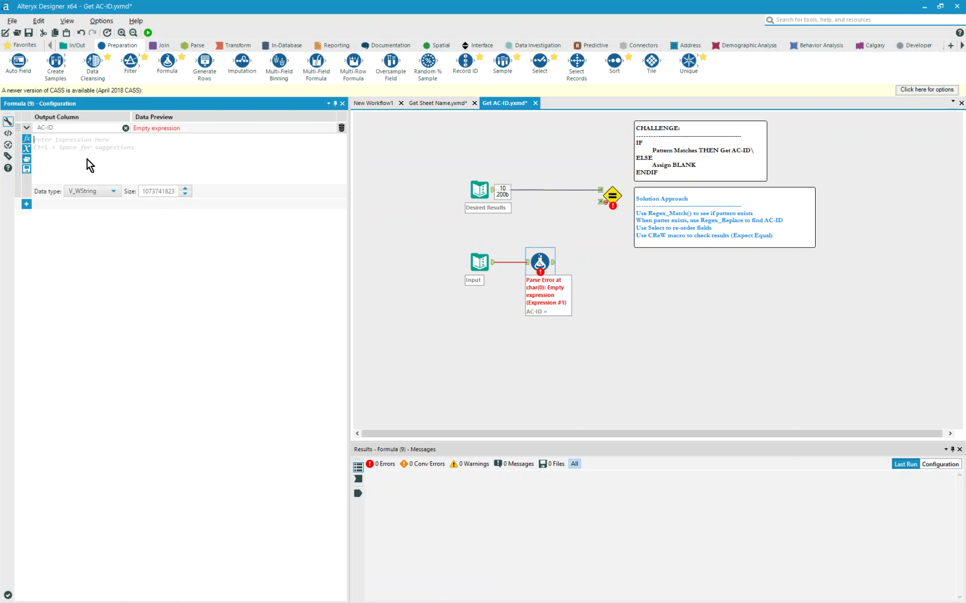
text(rege)
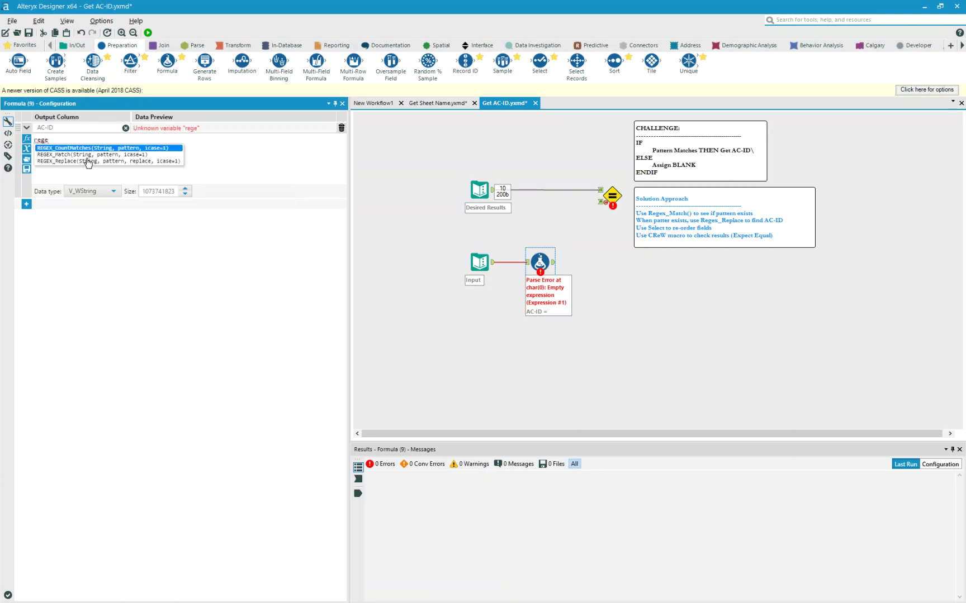
double_click(87, 156)
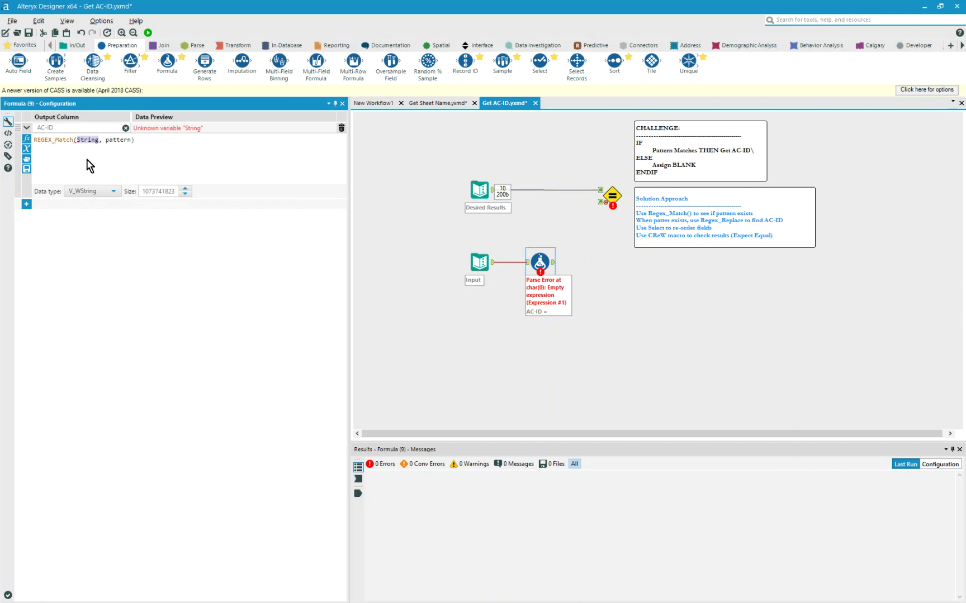
click(27, 149)
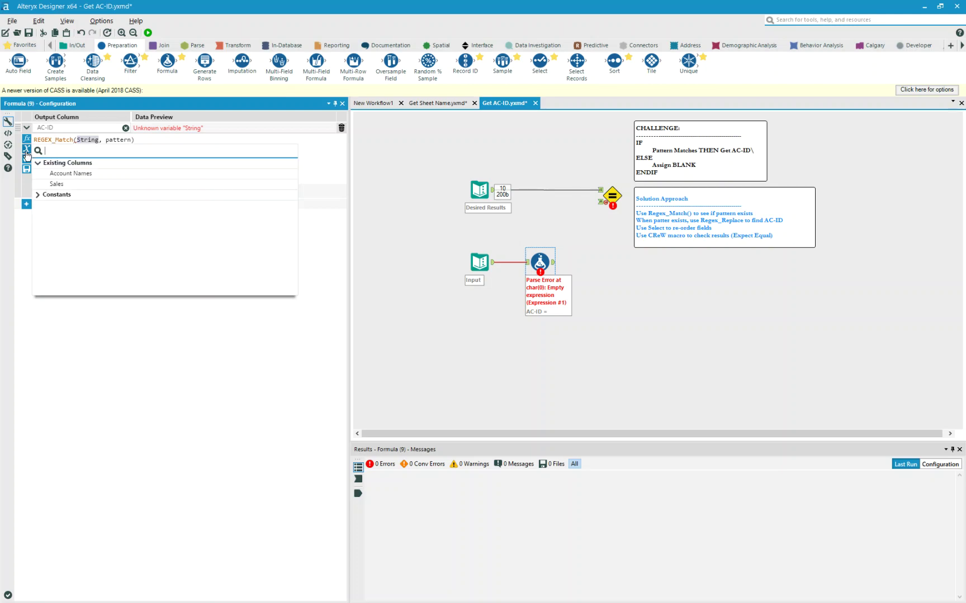
click(66, 178)
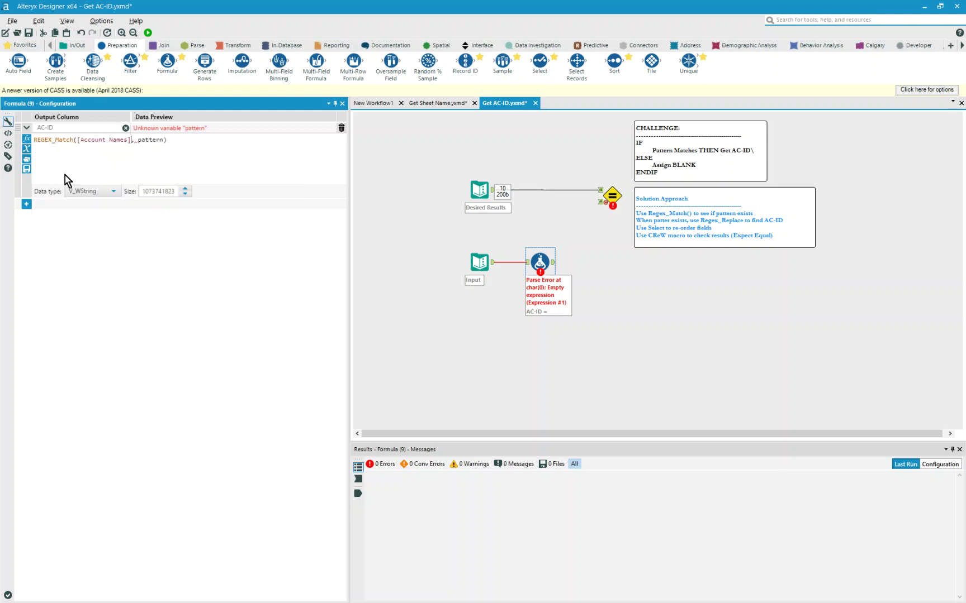
Set the REGEX_Match pattern to "^\d+-.*"
click(147, 144)
key(shift+Left)
key(shift+Left)
key(shift+Left)
key(shift+Left)
key(shift+Left)
key(shift+Left)
key(shift+Left)
text("")
text("))
click(147, 143)
text(^\d+)
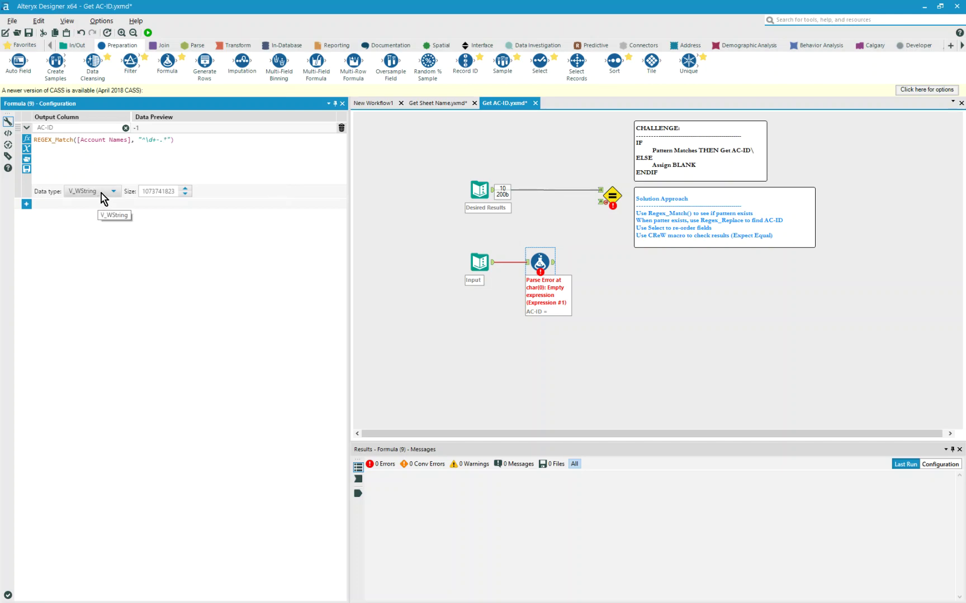
key(Left)
key(Left)
key(Left)
text(\)
key(BackSpace)
Run the workflow and check AC-ID: -1 for numbered names, 0 for both SWANE rows
click(149, 34)
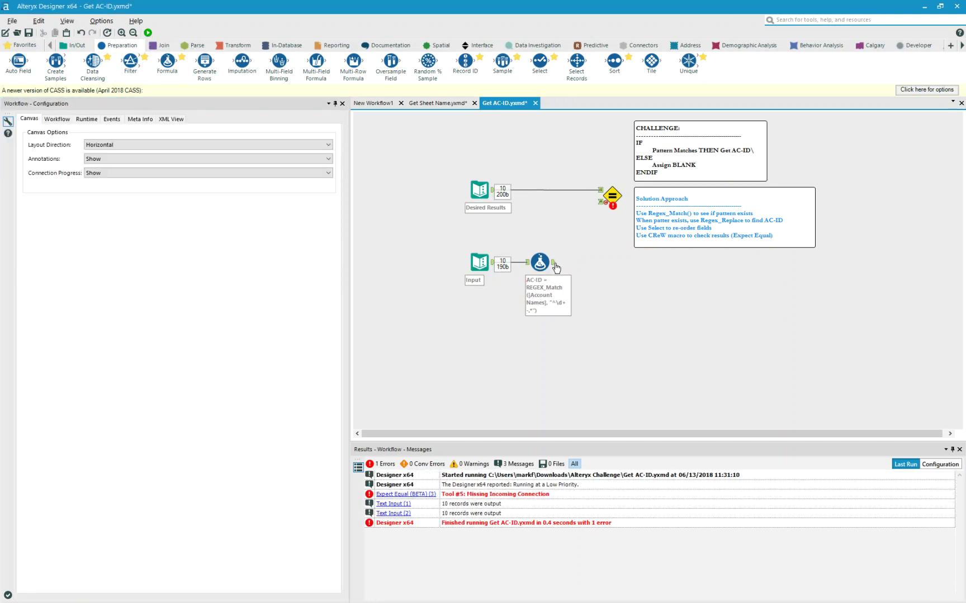
click(555, 266)
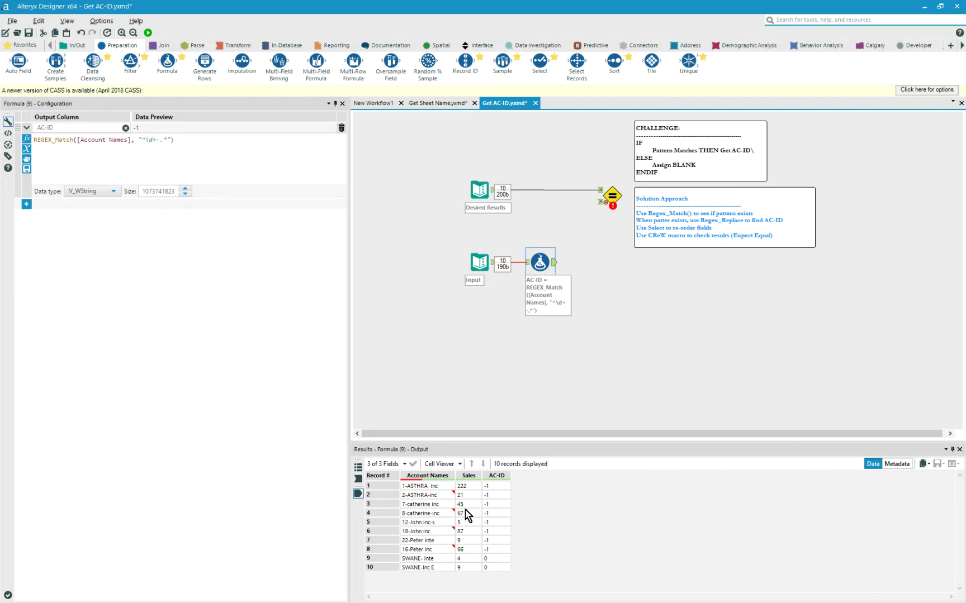
Wrap the match in IF … THEN "Happy" ELSE '' ENDIF and rerun to check the output
click(34, 140)
text(IF)
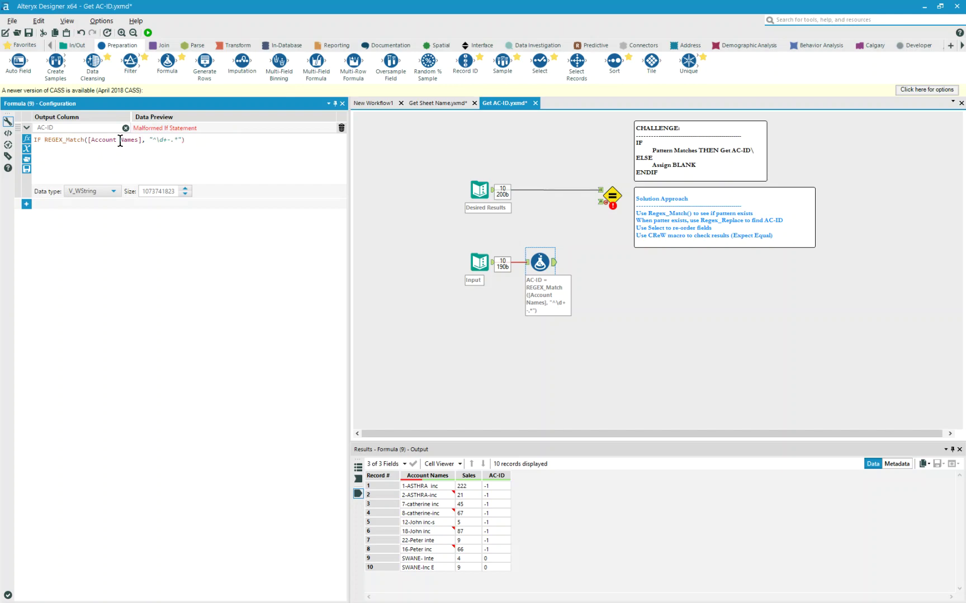
key(End)
key(Return)
text(THEN "Happy")
key(Return)
text(ELSE '')
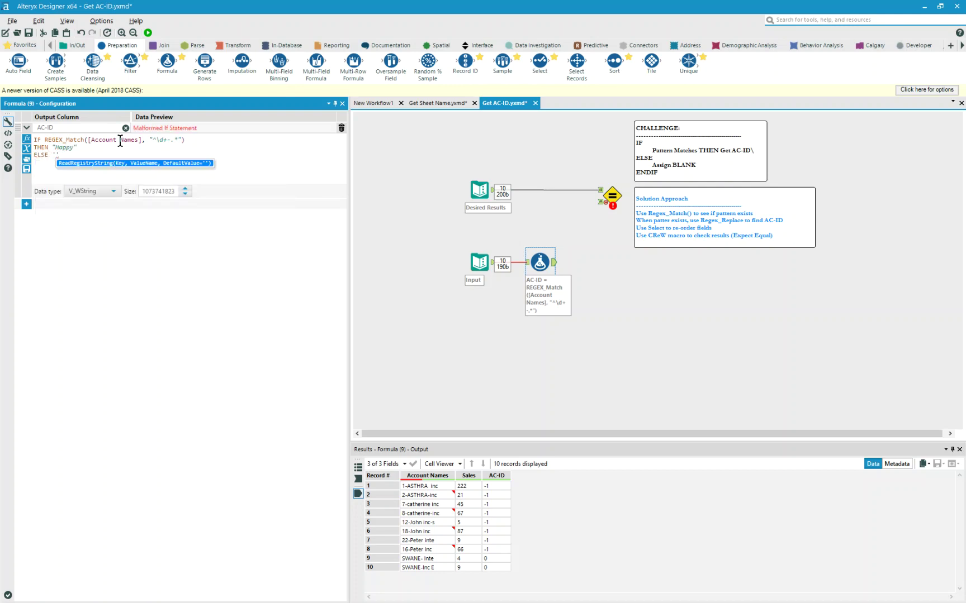
text( ENDIFR)
key(BackSpace)
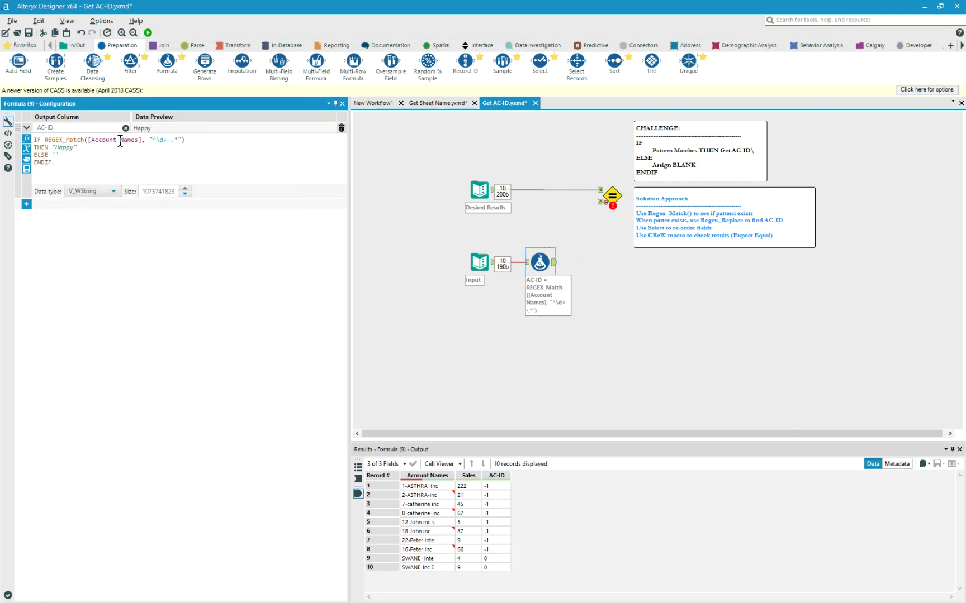
click(148, 32)
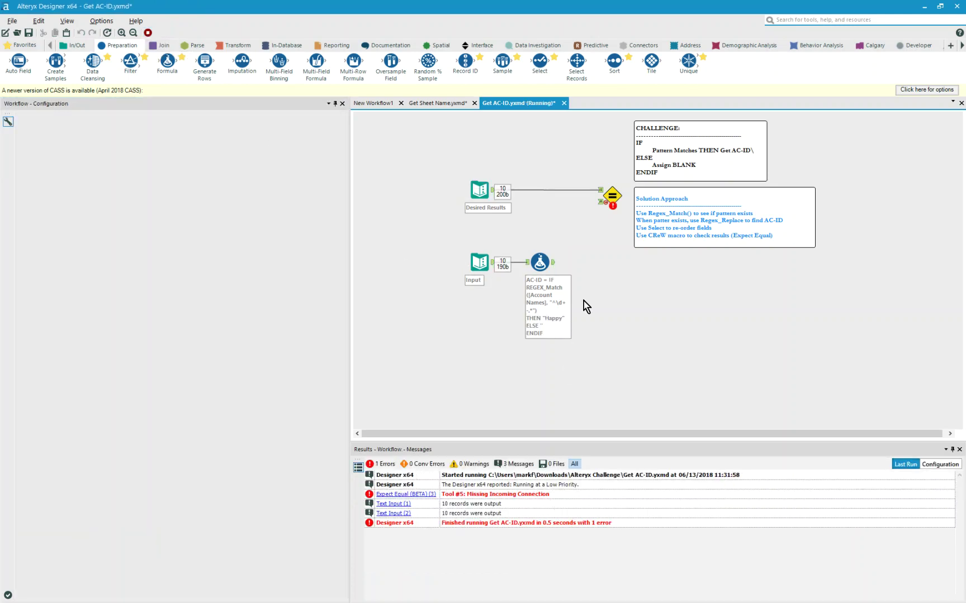
click(552, 263)
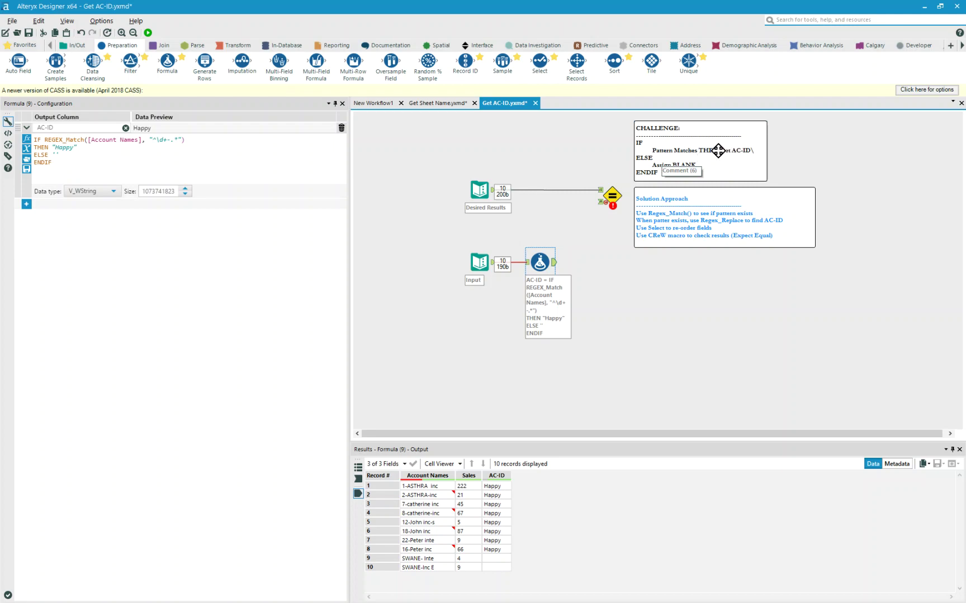
Replace "Happy" with a REGEX_Replace call on [Account Names]
click(54, 155)
text('')
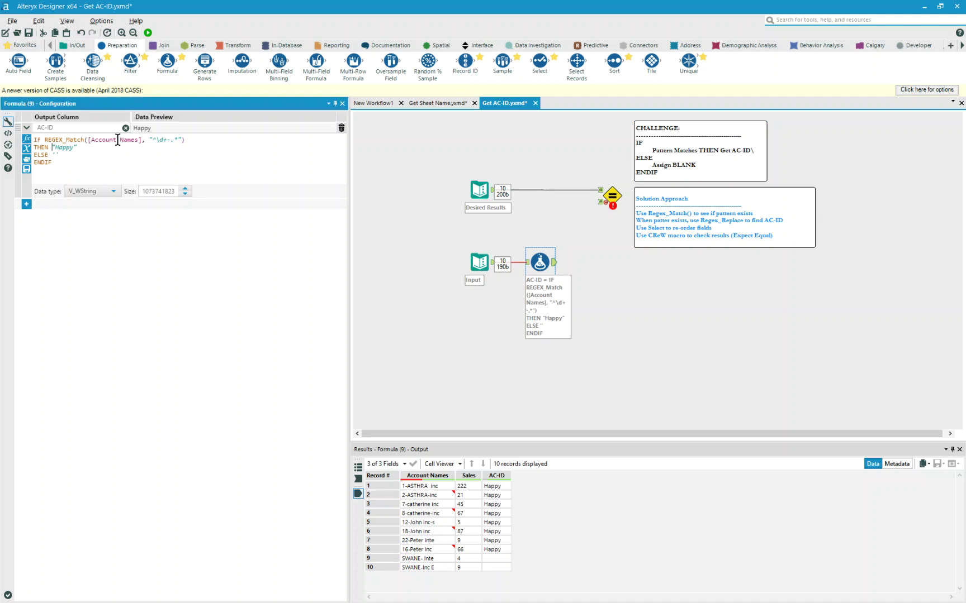
key(ctrl+shift+Left)
key(ctrl+shift+Left)
key(ctrl+shift+Left)
text(regex)
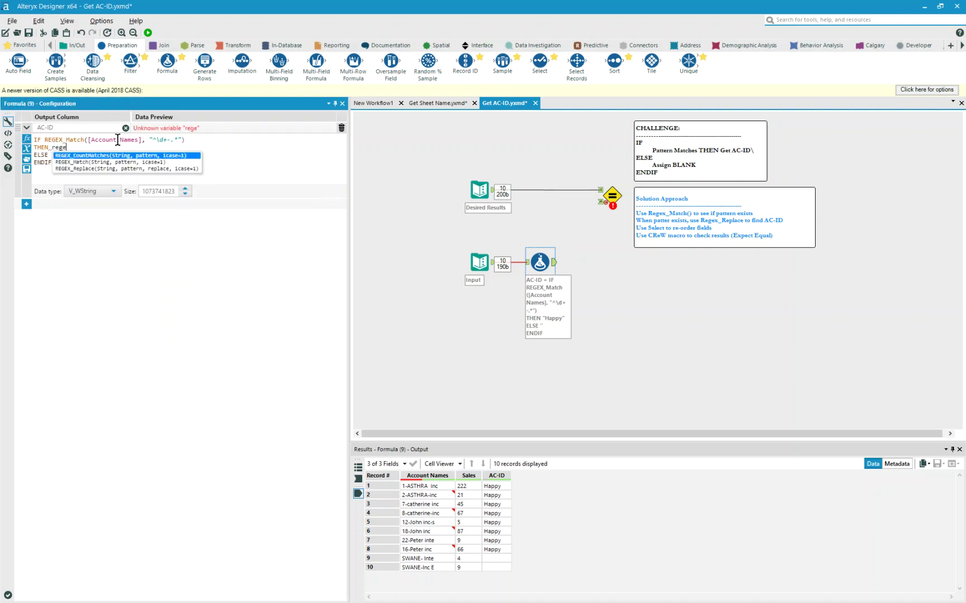
key(Down)
key(Down)
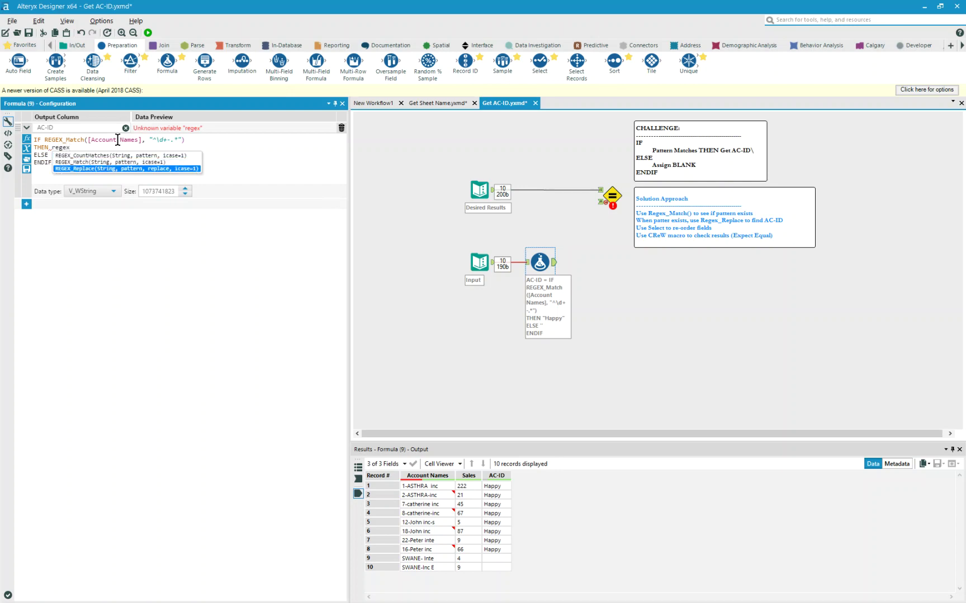
key(Return)
text(acc, pattern, replace))
key(Return)
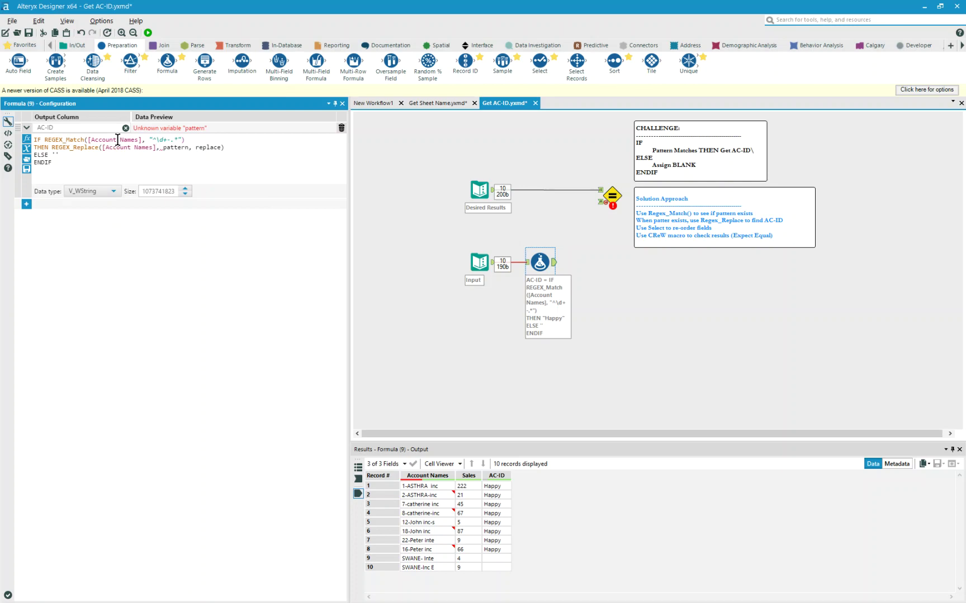
Reuse the match pattern in REGEX_Replace, capturing the digits as "^(\d+)-.*"
key(shift+Right)
key(shift+Right)
key(shift+Right)
key(shift+Right)
key(shift+Right)
key(shift+Right)
key(shift+Right)
key(Left)
key(Up)
key(shift+Right)
key(shift+Right)
key(shift+Right)
key(shift+Right)
key(shift+Right)
key(shift+Right)
key(shift+Right)
key(shift+Right)
key(shift+Right)
key(ctrl+c)
key(Right)
key(shift+Left)
key(shift+Left)
key(shift+Left)
key(shift+Left)
key(shift+Left)
key(shift+Left)
key(shift+Left)
key(ctrl+v)
text((\d+))
Set the replacement to '$1' and highlight the (\d+) capture group
key(shift+Right)
key(shift+Right)
key(shift+Right)
key(shift+Right)
key(shift+Right)
key(shift+Right)
key(shift+Right)
text('$)
text(')
text(1)
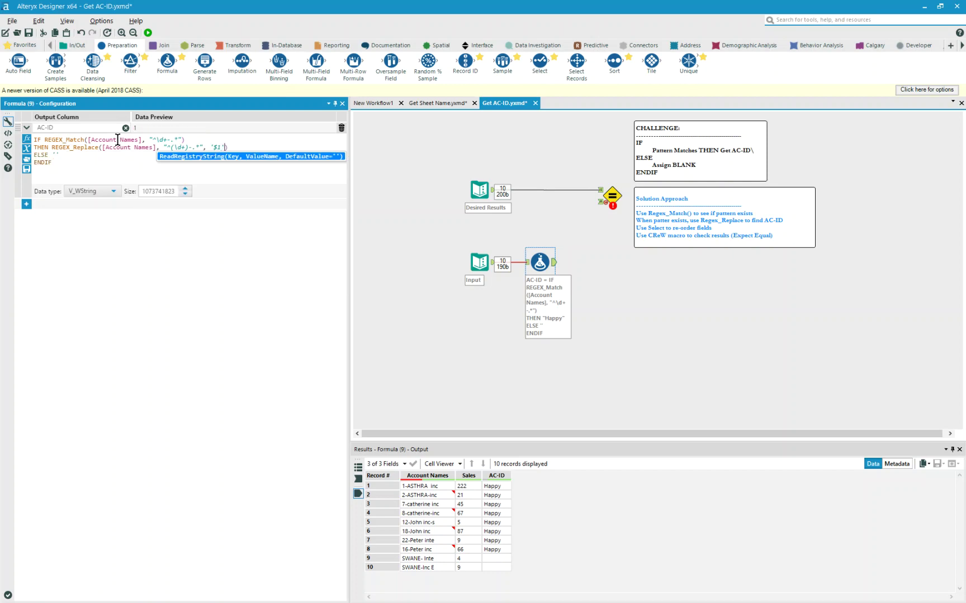
key(Left)
key(Left)
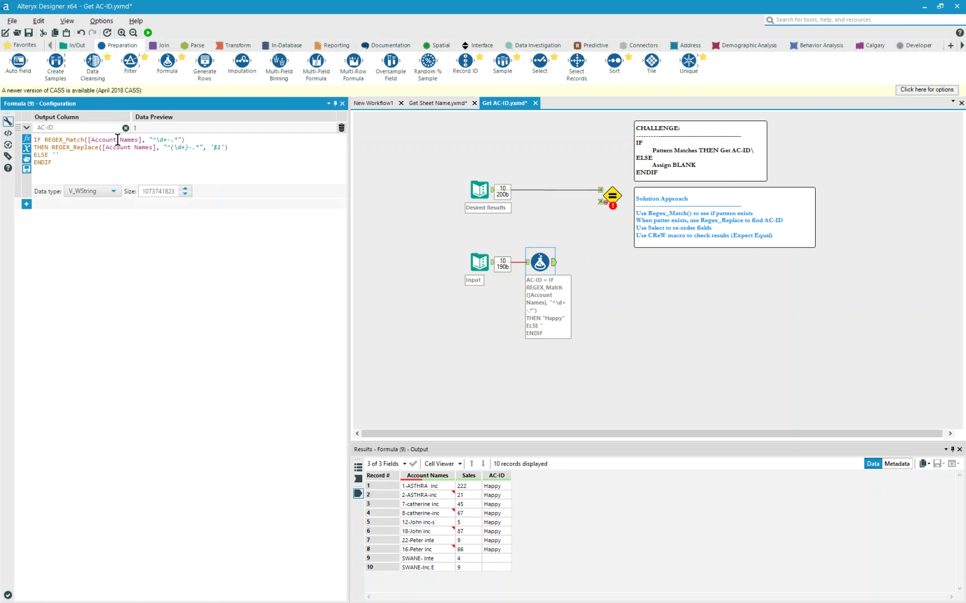
click(219, 147)
drag(171, 148, 188, 147)
Rerun and compare the extracted AC-IDs with Desired Results (1, 2, 7, 8, 12, 18, 22, 16)
click(148, 35)
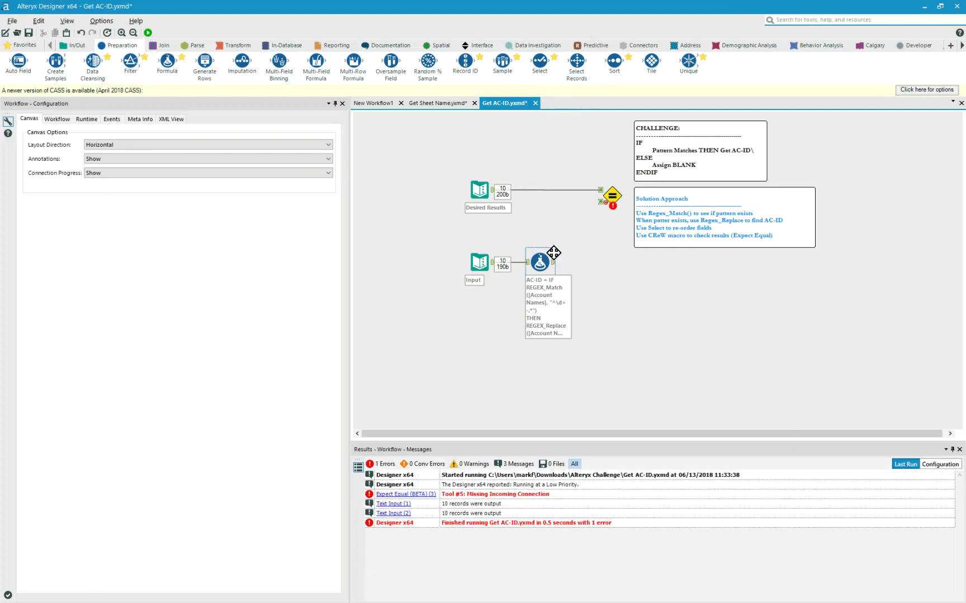
click(540, 262)
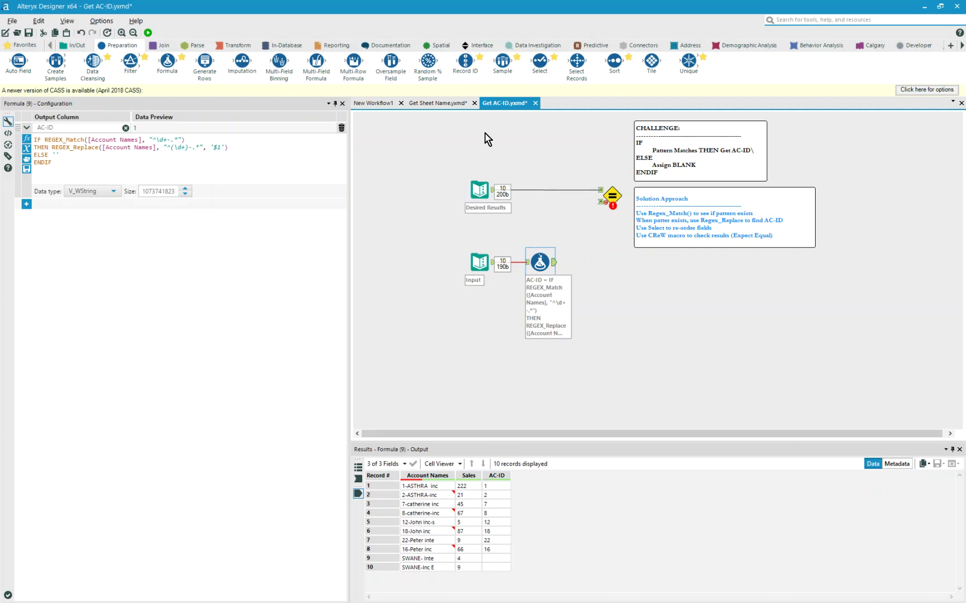
click(479, 190)
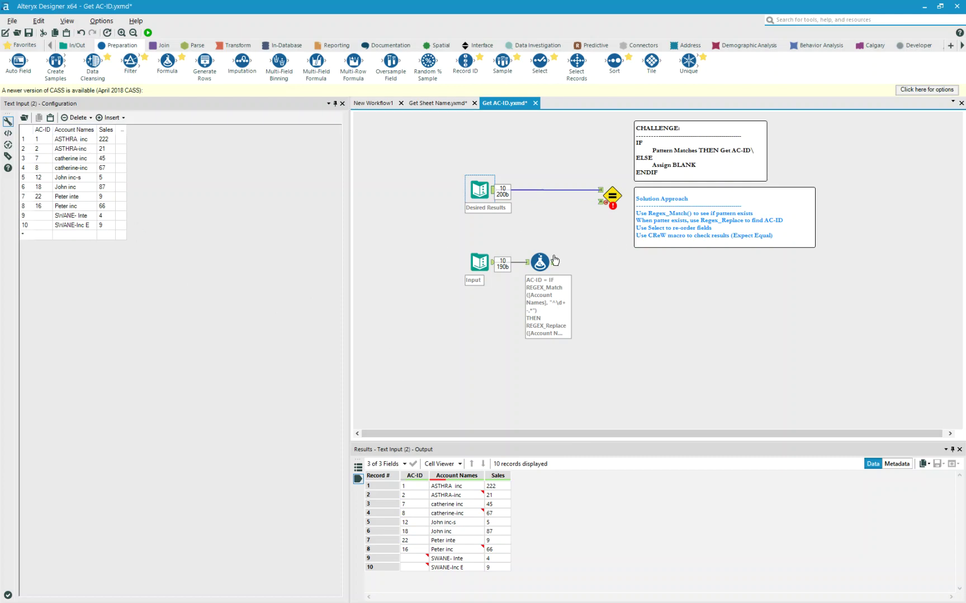
Copy the REGEX_Replace expression from the AC-ID formula
click(538, 262)
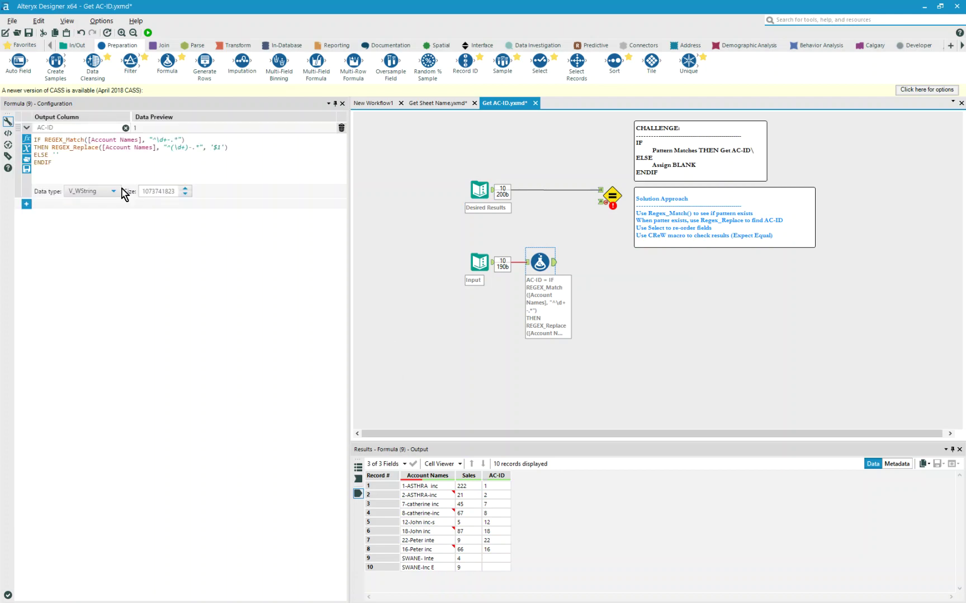
drag(70, 166, 25, 144)
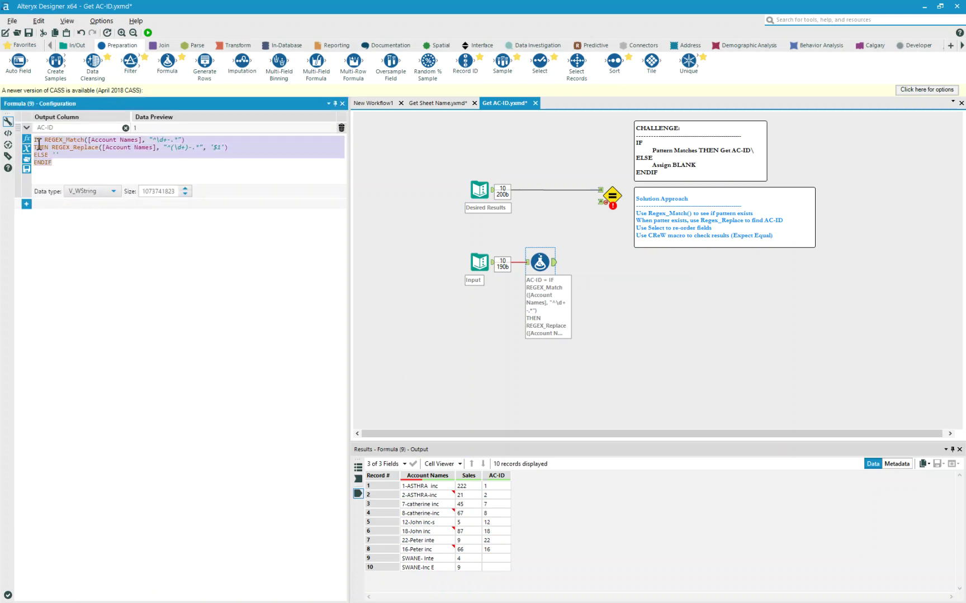
click(90, 166)
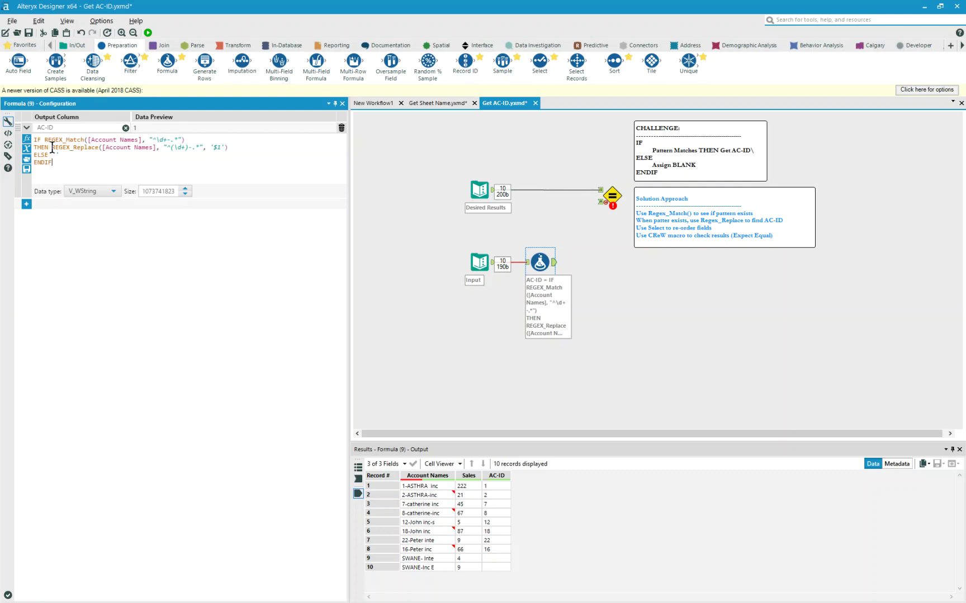
drag(52, 147, 234, 145)
key(ctrl+c)
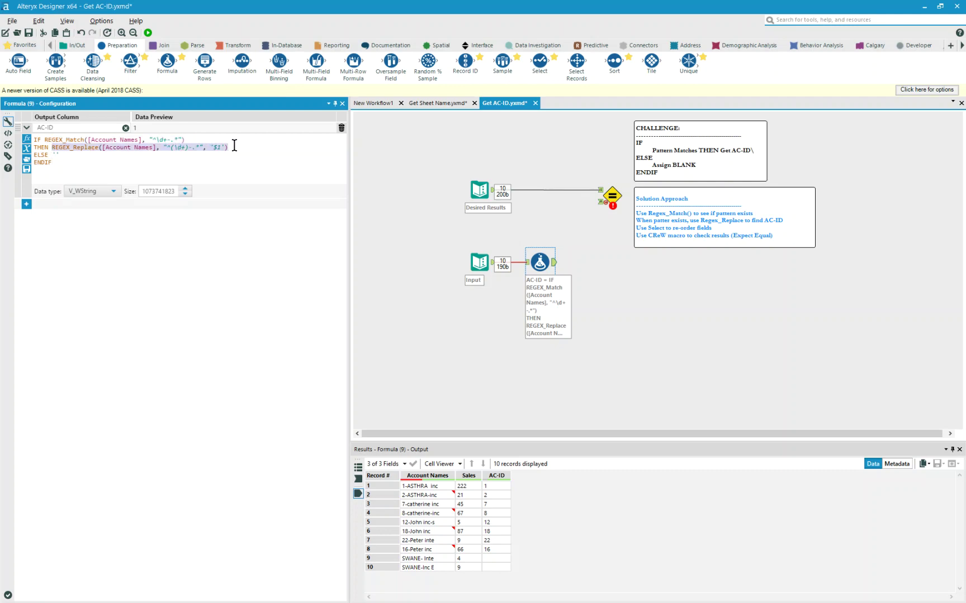
Add an Account Names expression: REGEX_Replace([Account Names], "^\d+-(.*)", '$1')
click(26, 204)
click(110, 206)
click(79, 229)
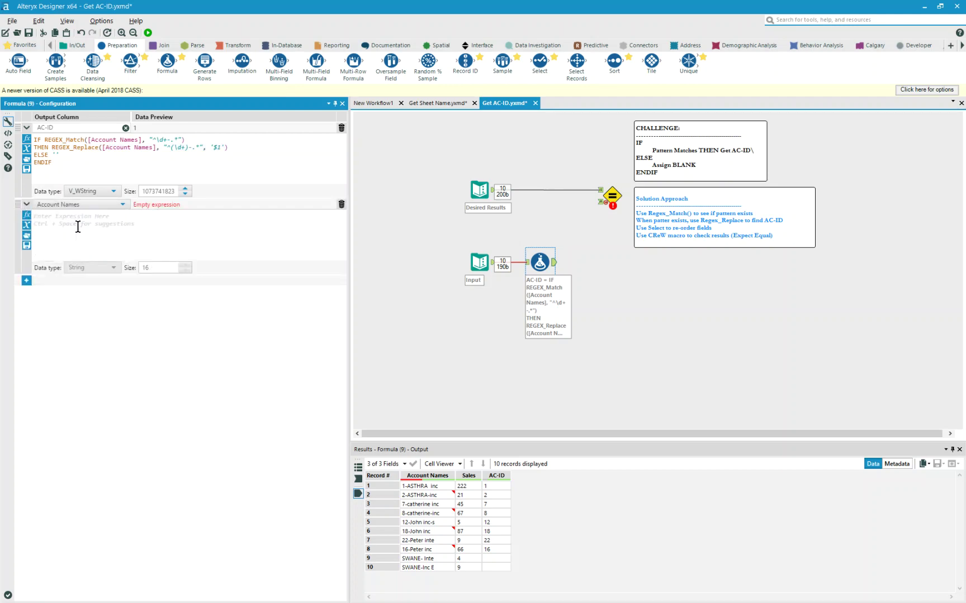
key(ctrl+v)
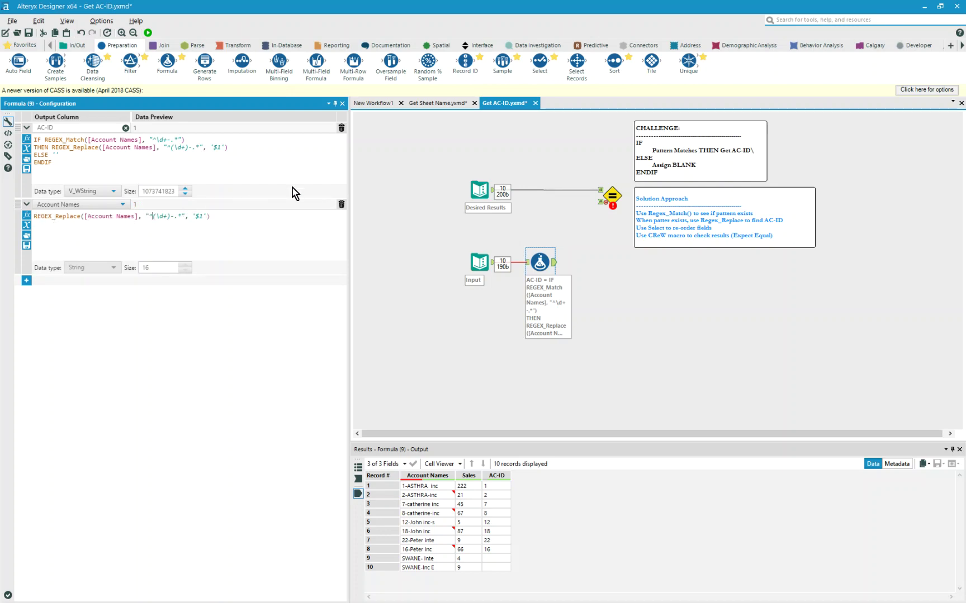
key(Delete)
key(Right)
key(Right)
key(Right)
key(Delete)
text(()
key(Right)
key(Right)
key(Right)
text())
Run the workflow, then wrap the Account Names expression in TRIM()
click(148, 33)
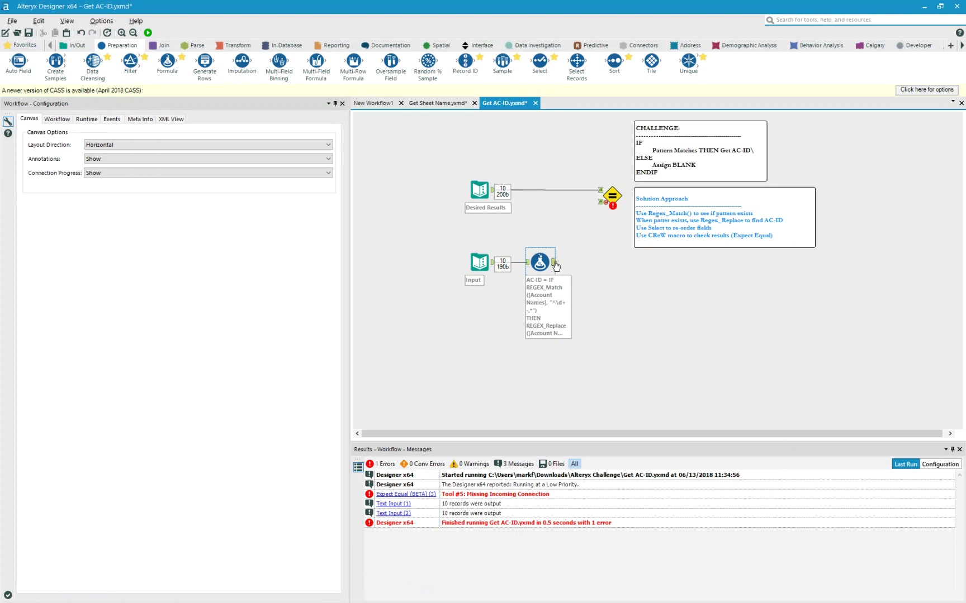
click(554, 263)
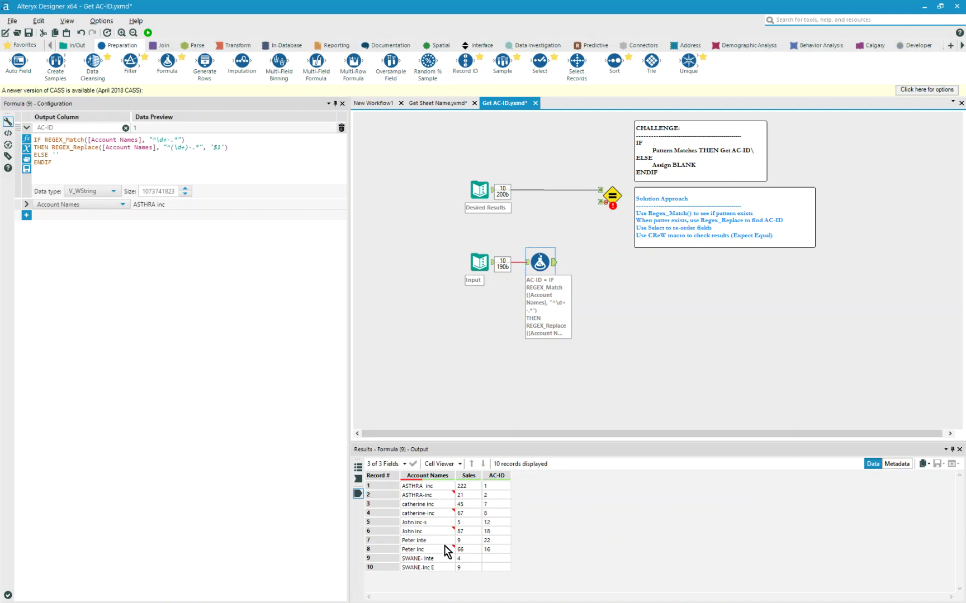
click(27, 203)
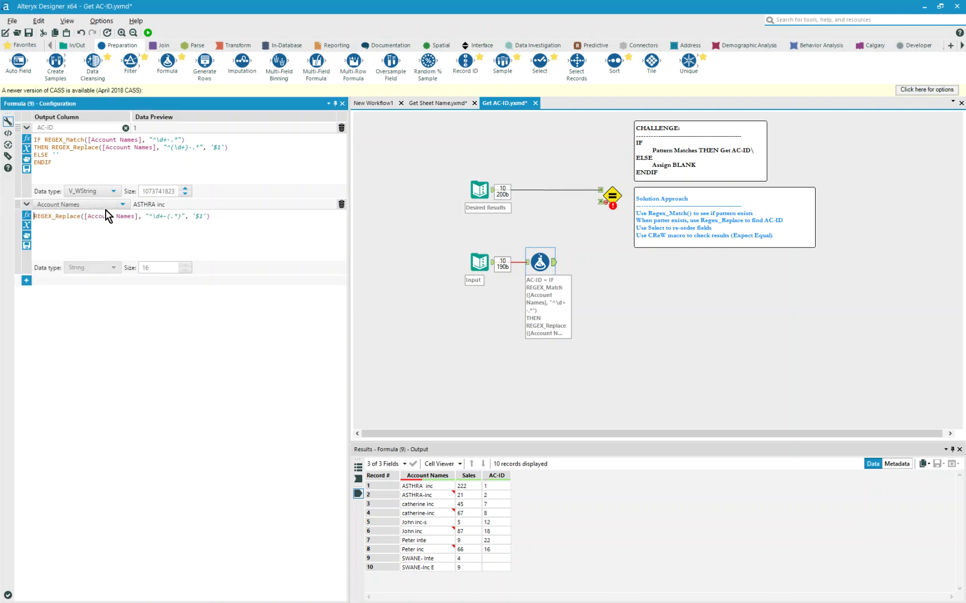
text(TRIM()
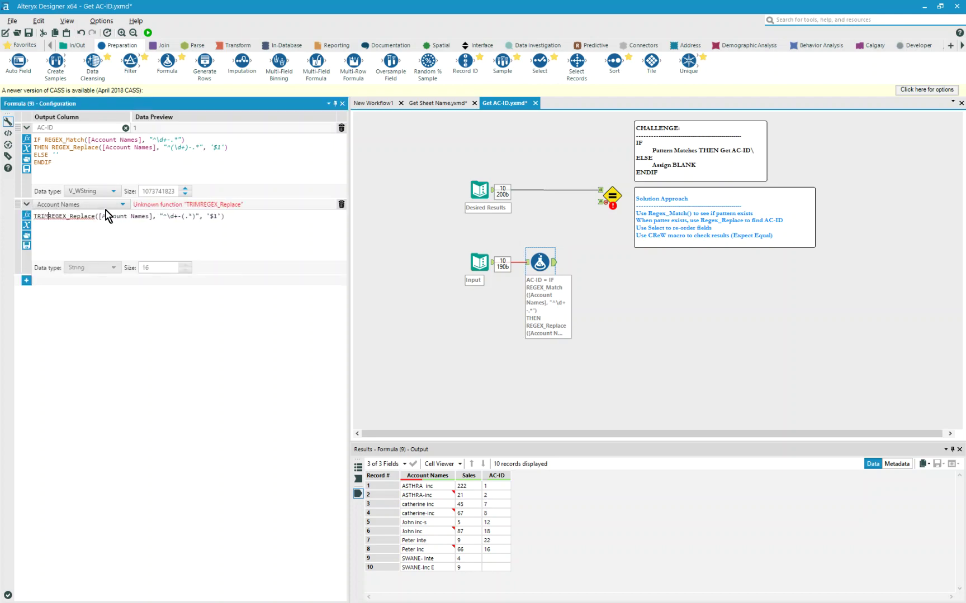
click(250, 218)
text())
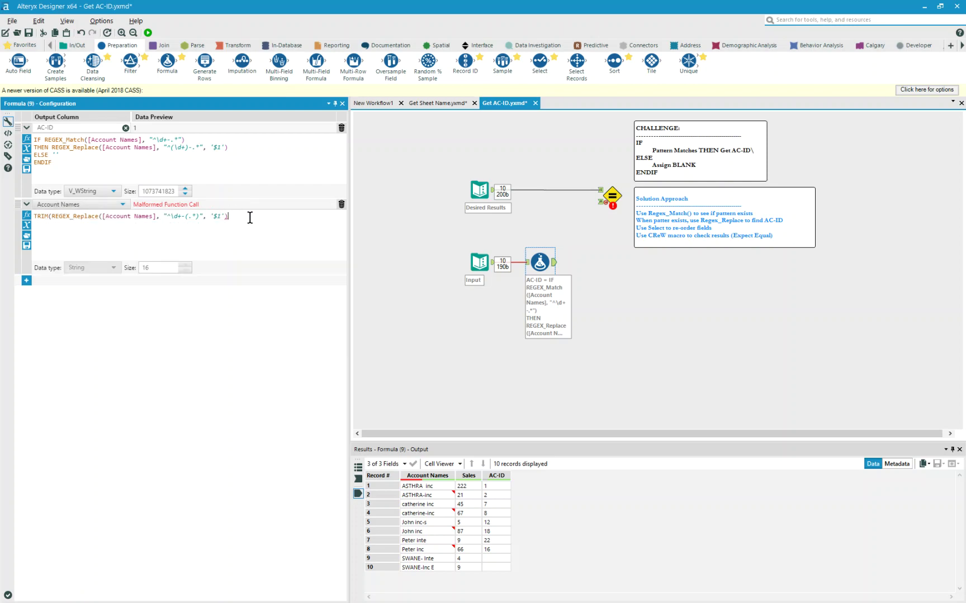
text())
Rerun and compare the Formula output against the Desired Results table
click(148, 32)
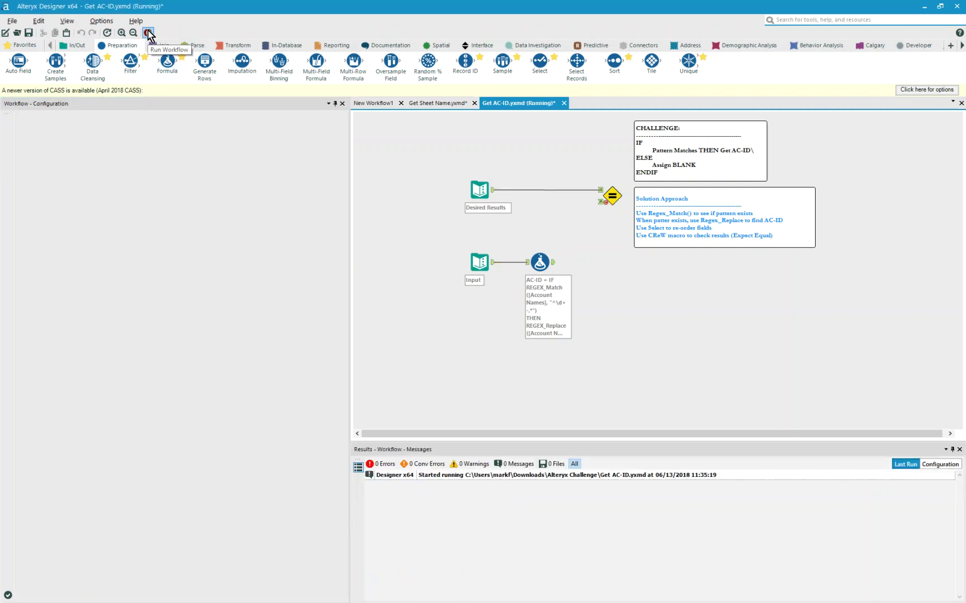
click(555, 266)
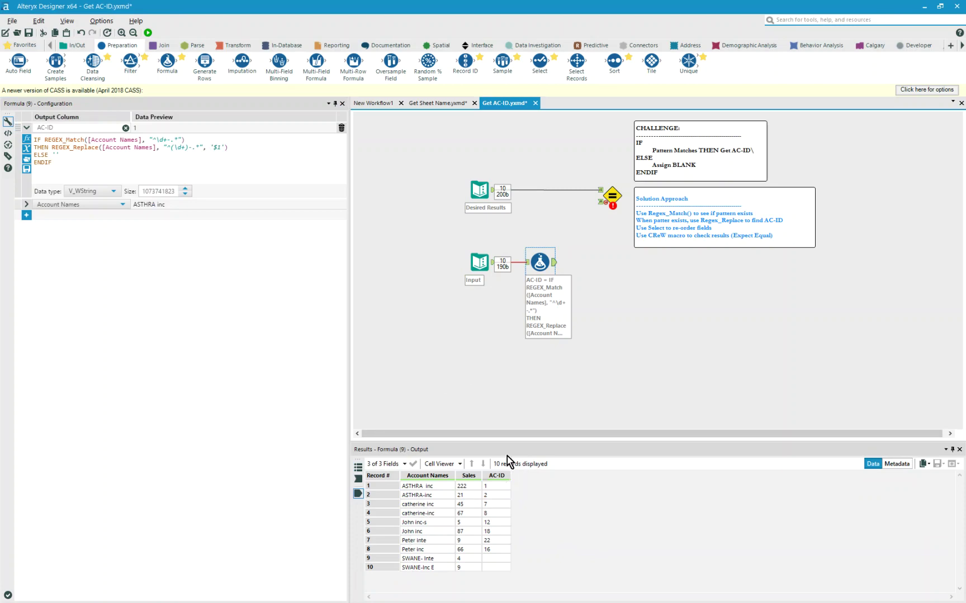
click(481, 186)
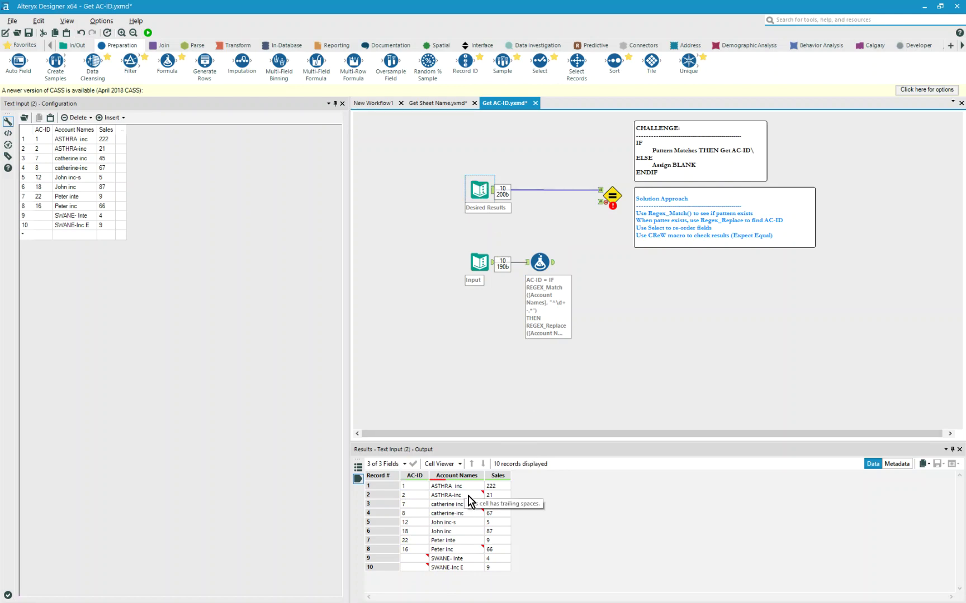
Delete the TRIM wrapper and its closing parenthesis from the Account Names expression
click(540, 260)
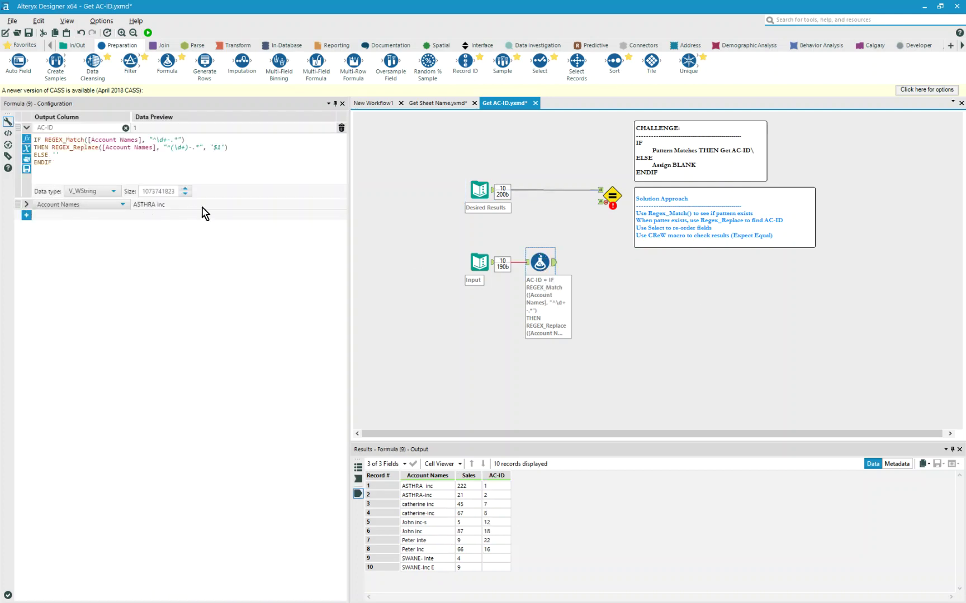
click(25, 205)
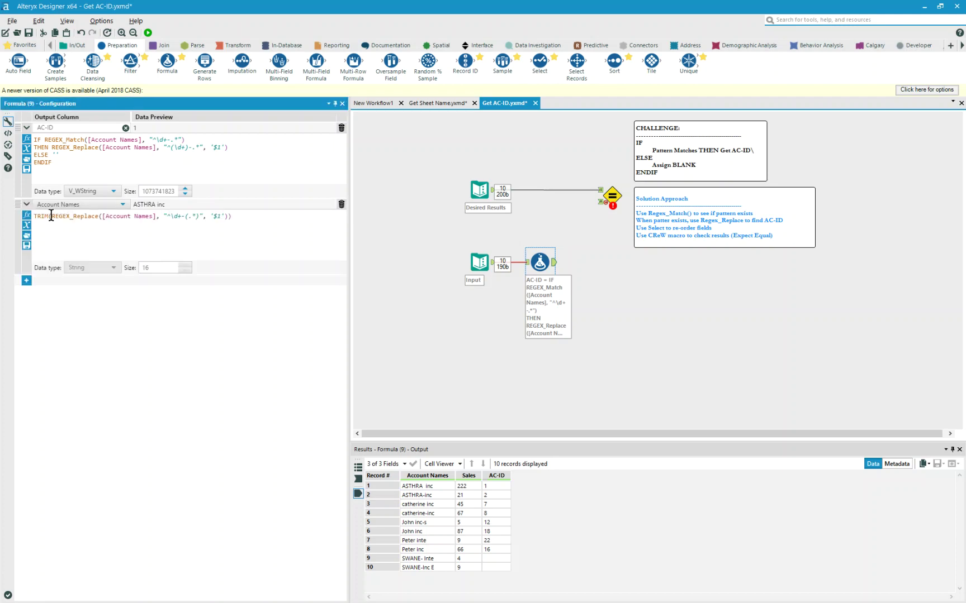
drag(51, 215, 9, 218)
key(Delete)
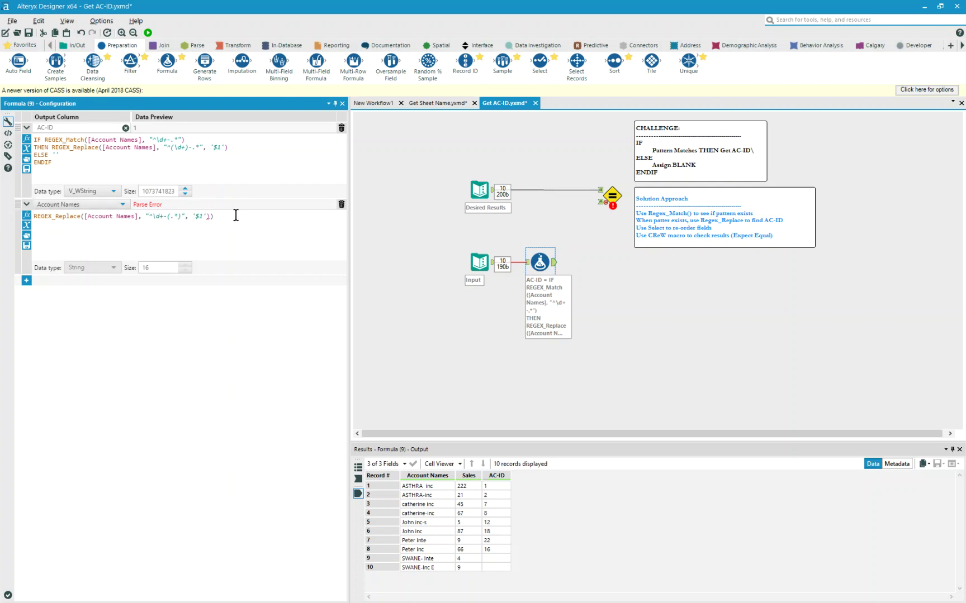
key(Delete)
Add a Select tool after the Formula, move AC-ID to the top, and link it to Expect Equal
click(22, 45)
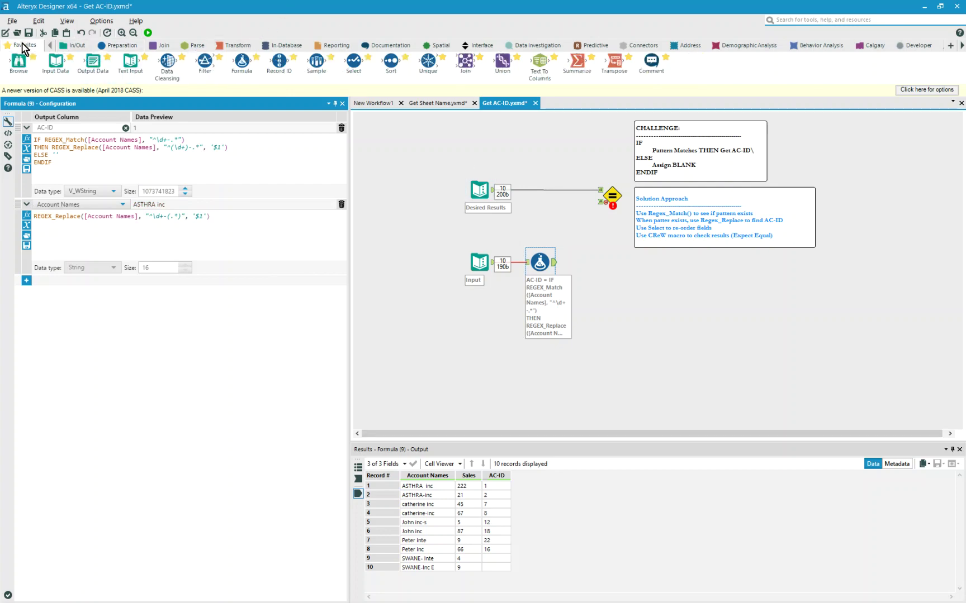
drag(354, 62, 588, 262)
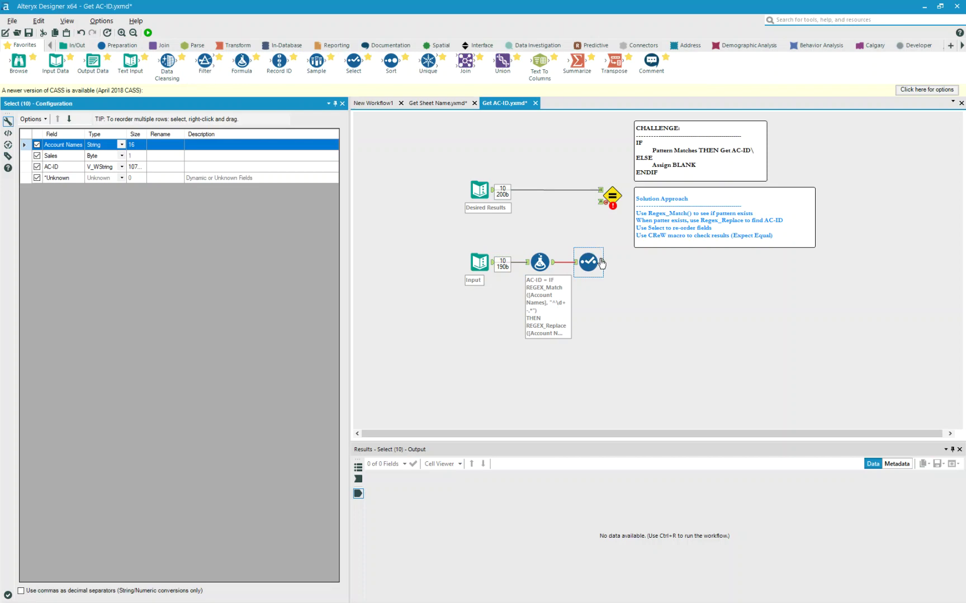
click(53, 168)
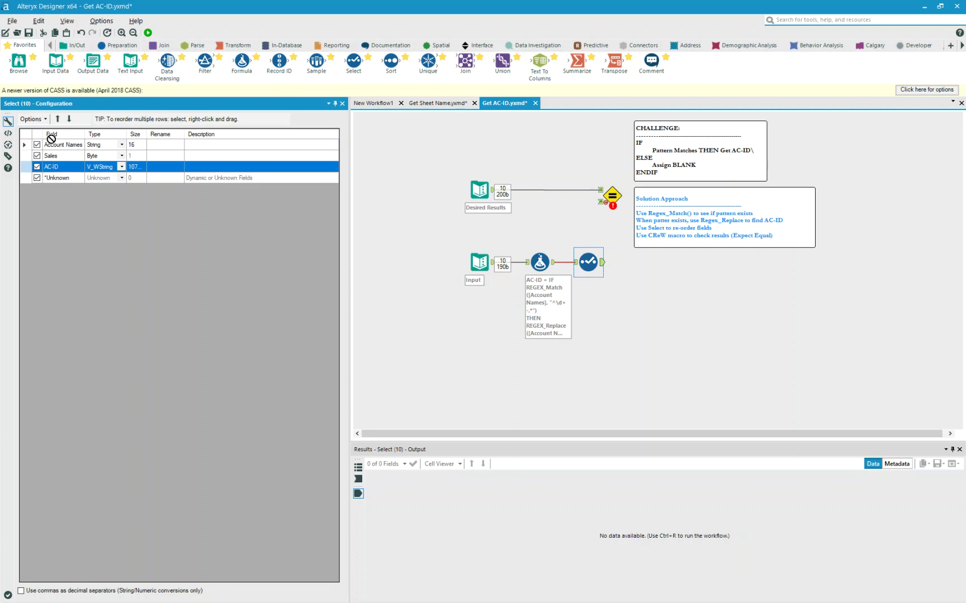
drag(51, 139, 53, 148)
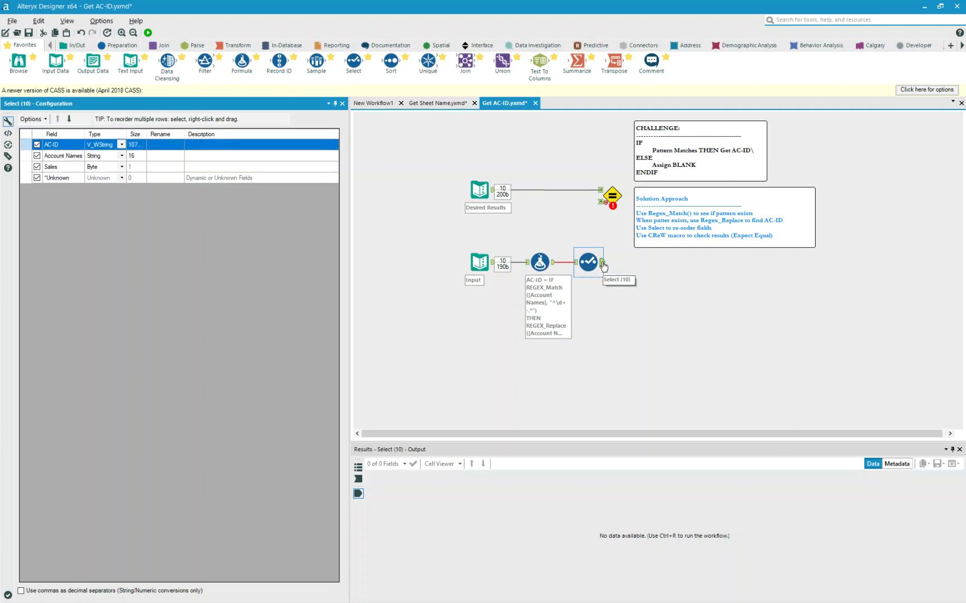
drag(603, 262, 603, 202)
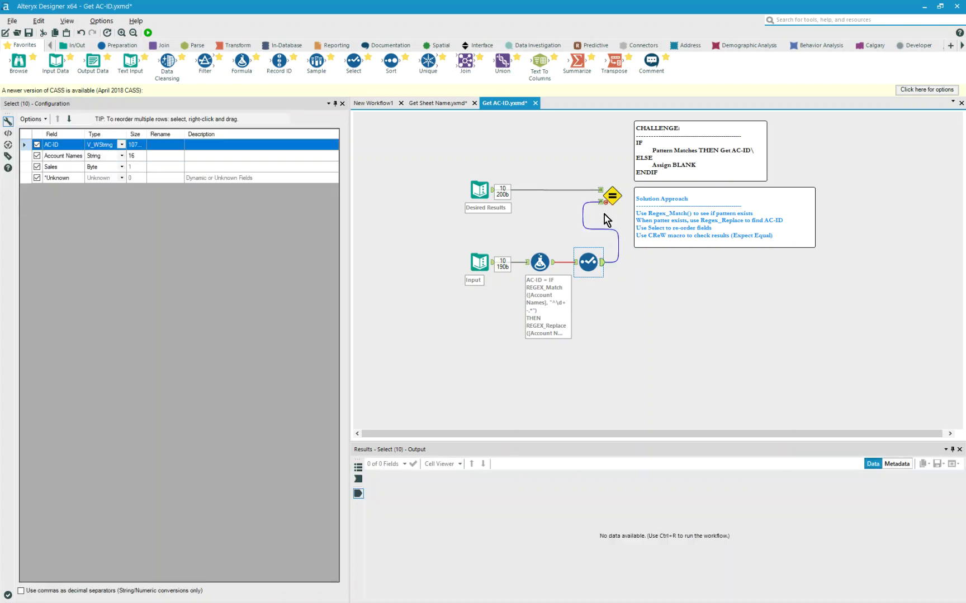
Run the workflow, read the first Expect Equal error, and check row 5's account name in Desired Results
click(147, 33)
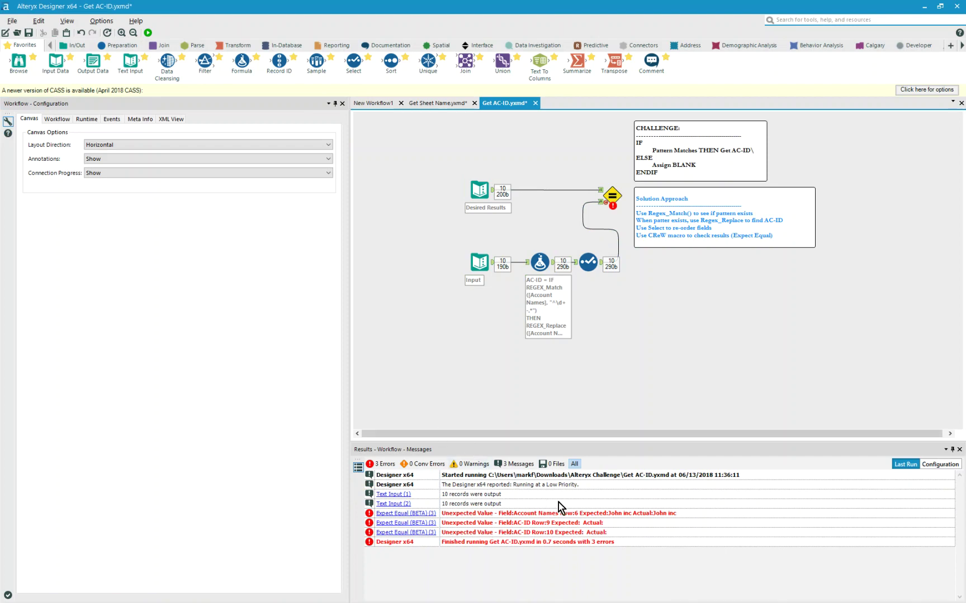
click(627, 517)
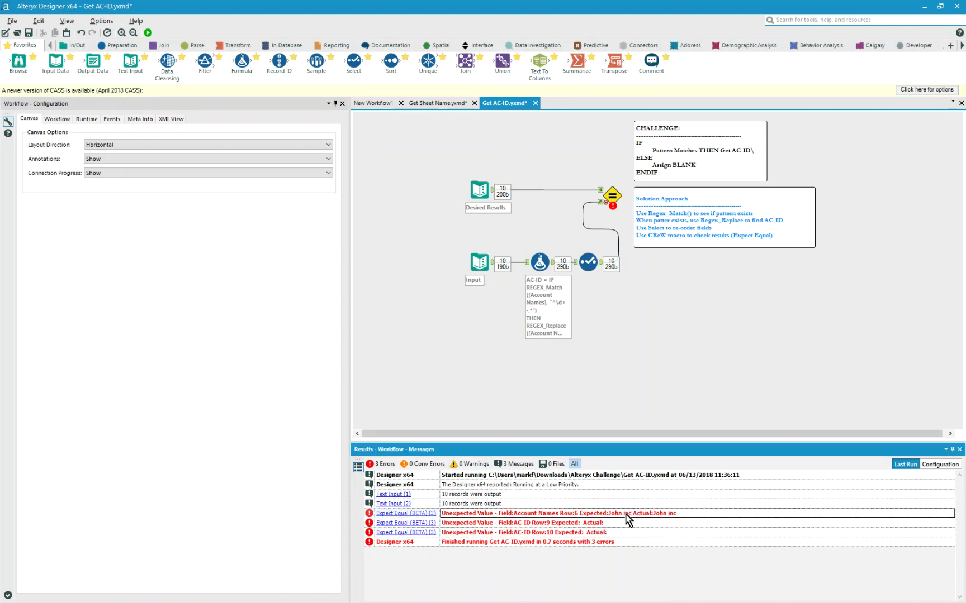
click(479, 190)
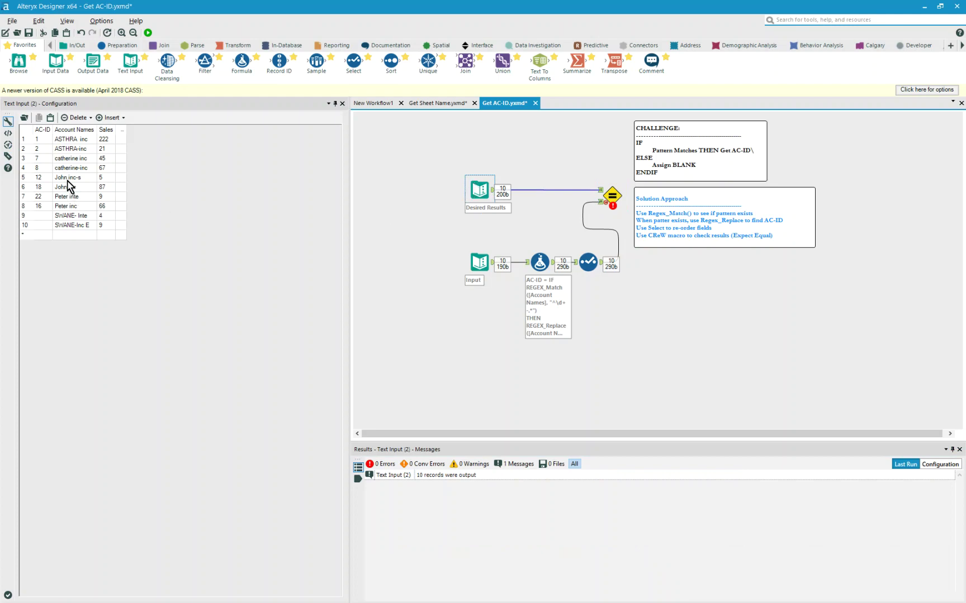
double_click(66, 177)
click(71, 188)
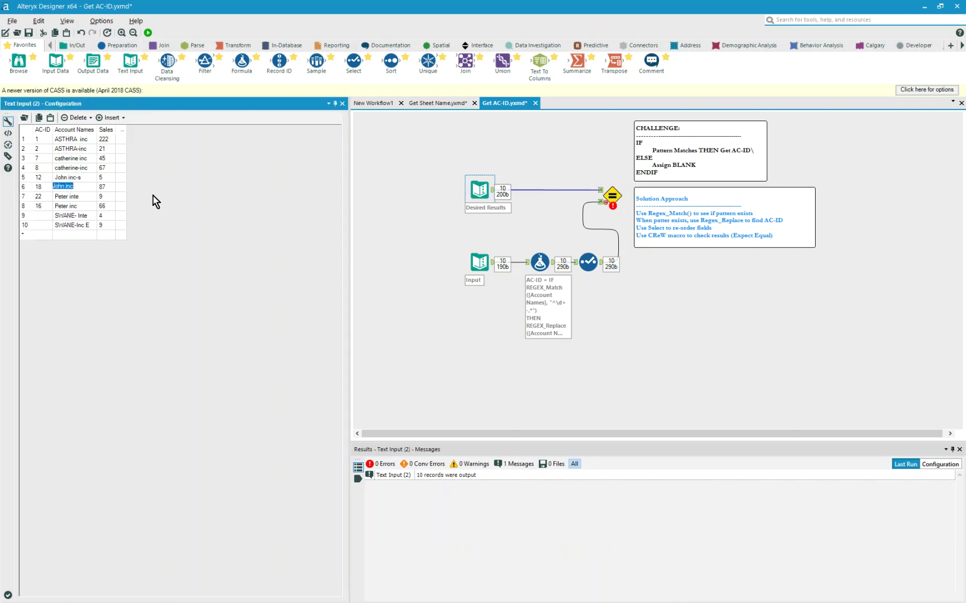
Compare the Select output's account names against the Desired Results and original Input data
click(592, 267)
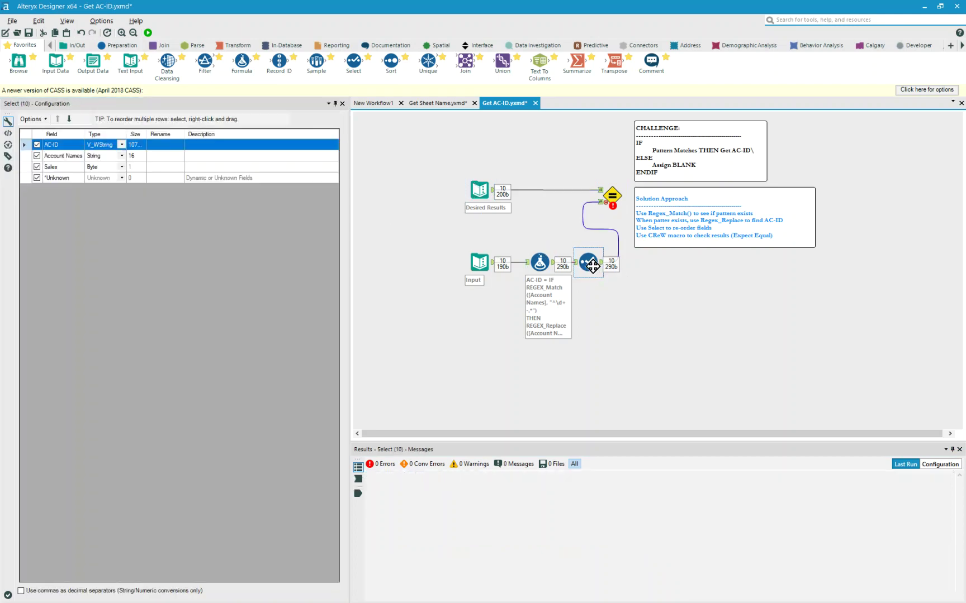
click(358, 494)
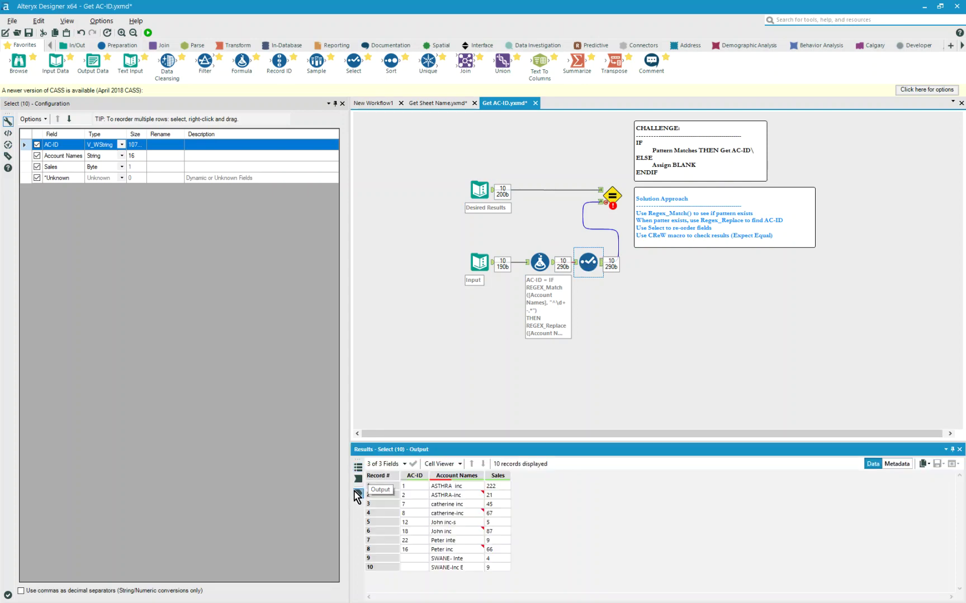
click(460, 522)
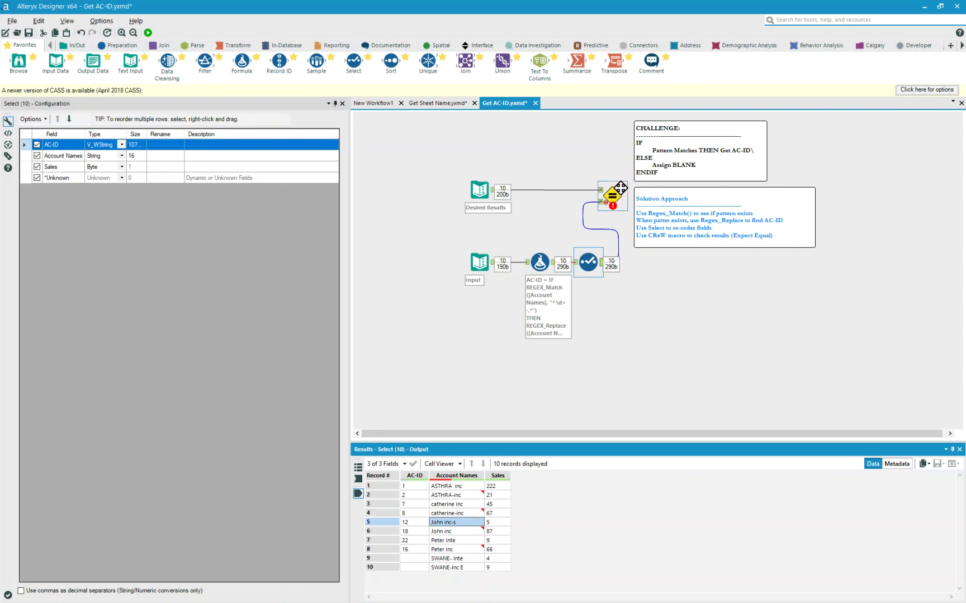
click(472, 188)
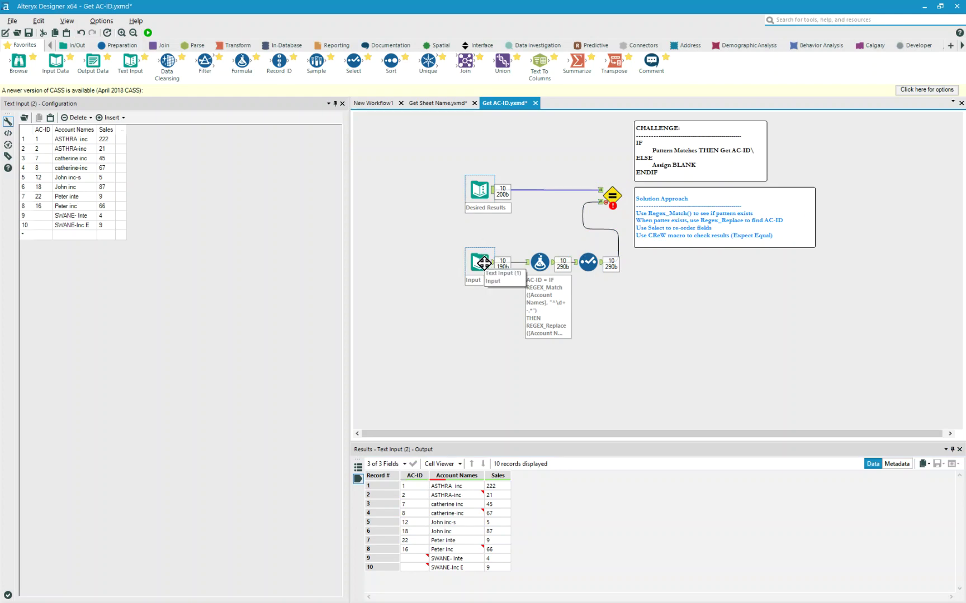
click(483, 263)
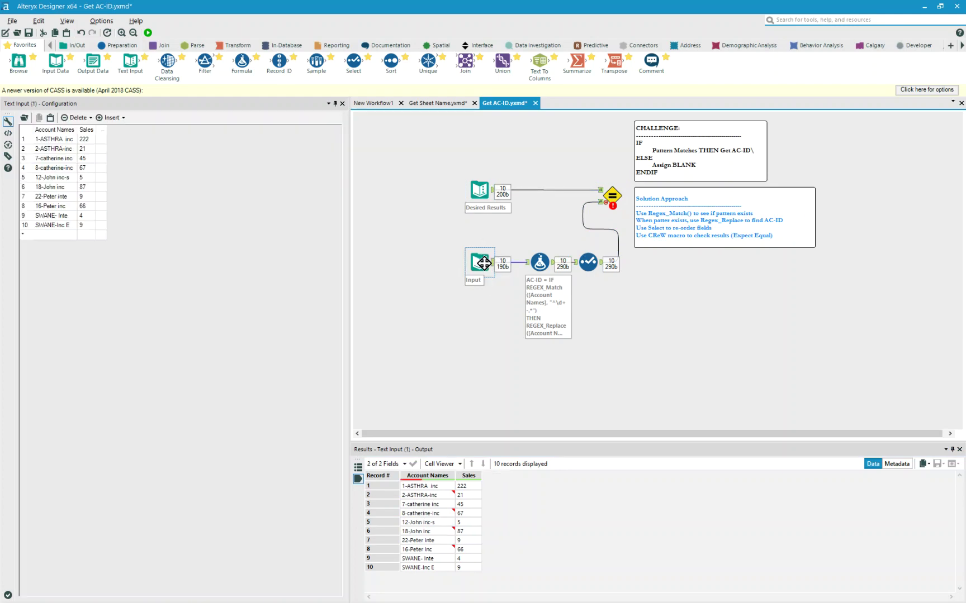
click(480, 190)
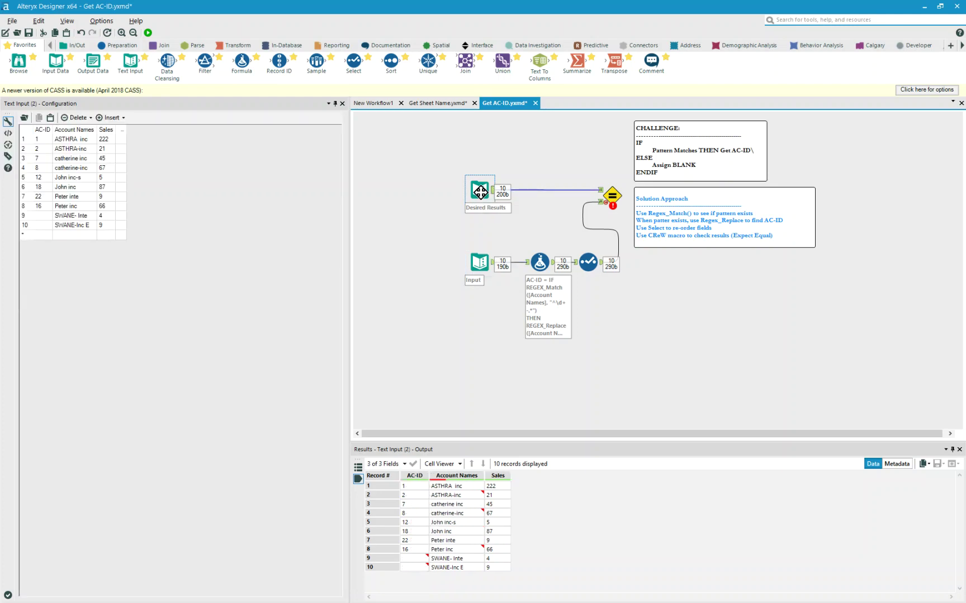
Compare Input with the Select output, checking John inc in rows 5 and 6 for trailing spaces
click(483, 258)
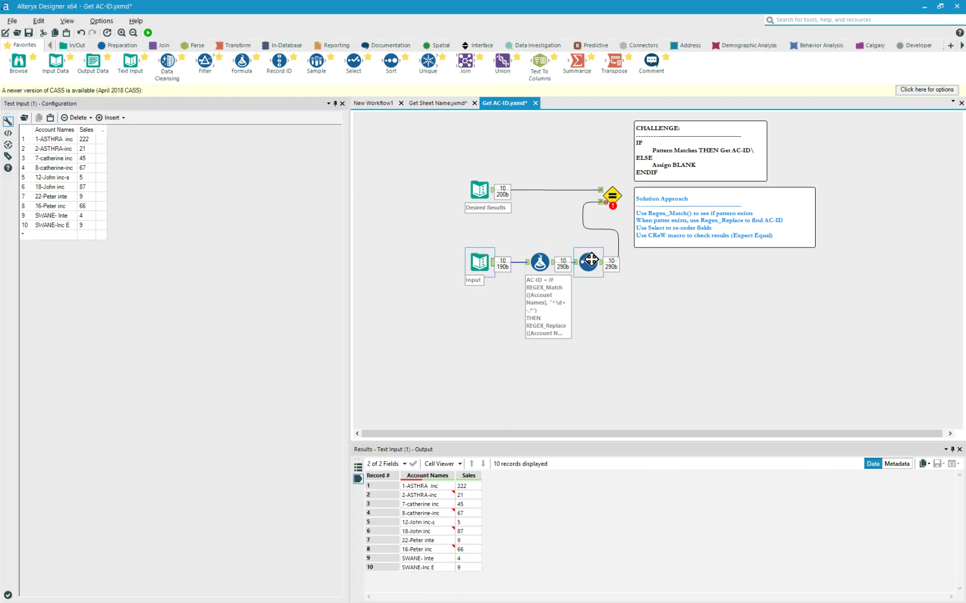
click(588, 261)
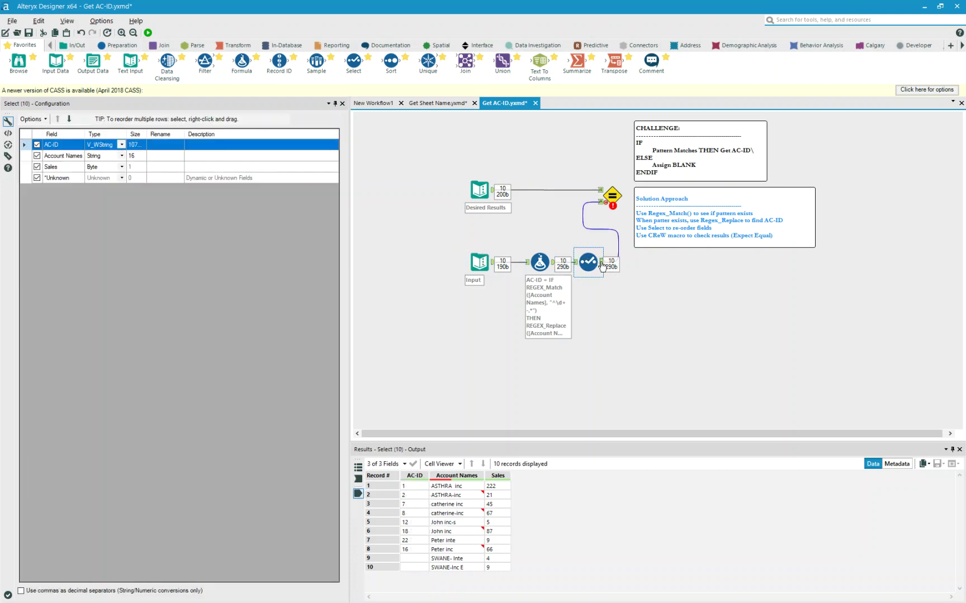
click(457, 532)
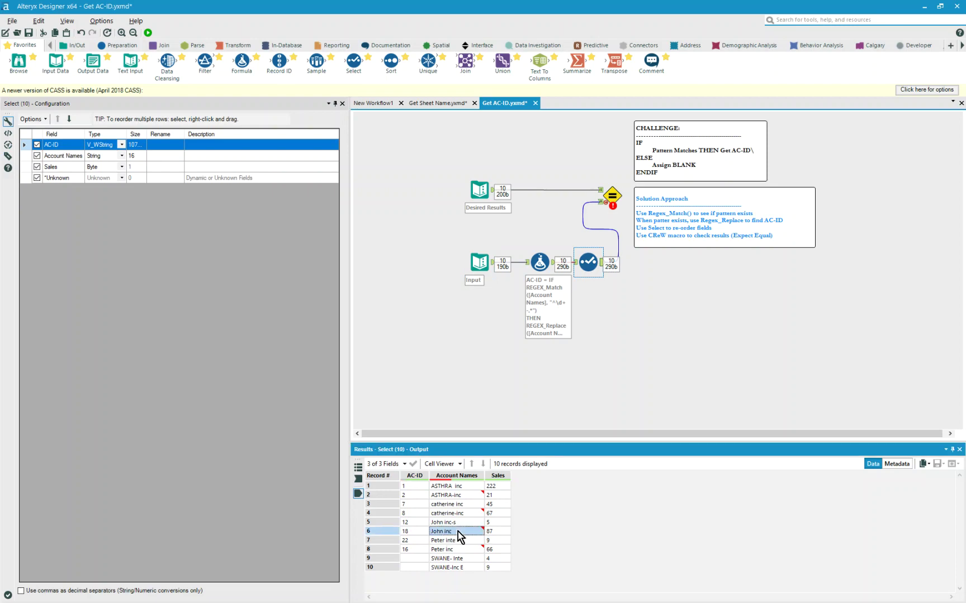
click(459, 523)
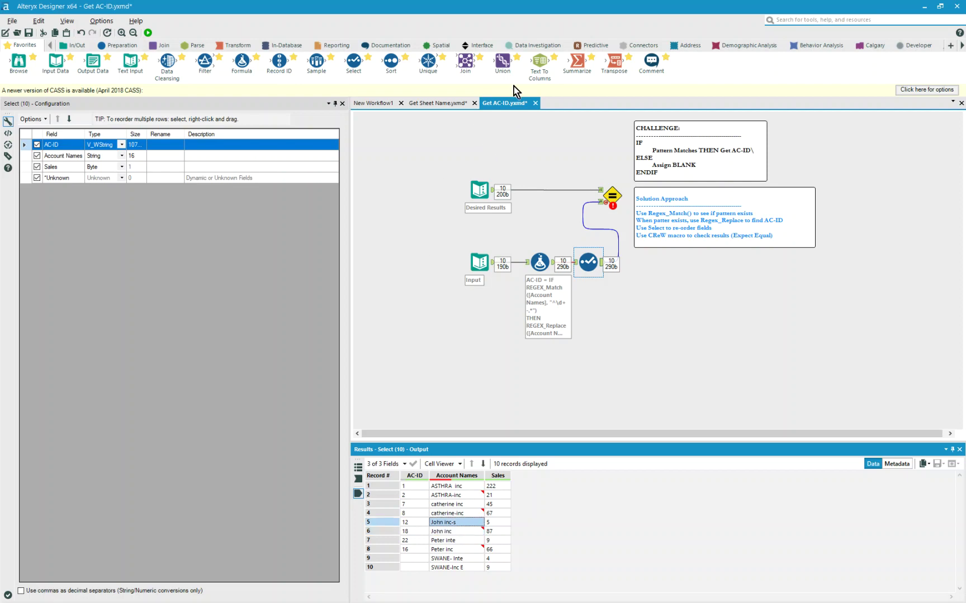
Insert a Formula on the Desired Results connection setting Account Names to trim([Account Names])
drag(261, 59, 563, 189)
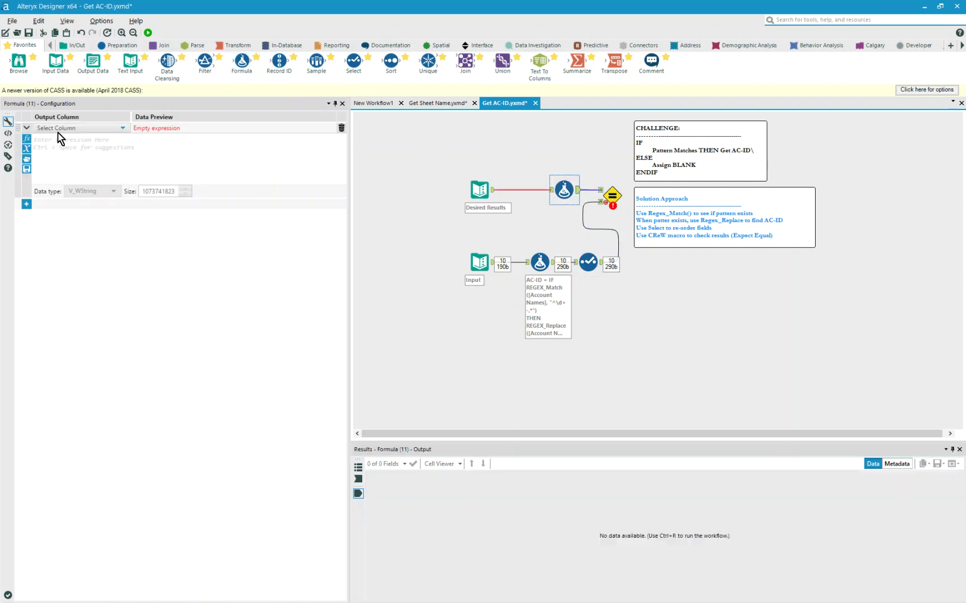
click(119, 128)
click(81, 164)
text(tr)
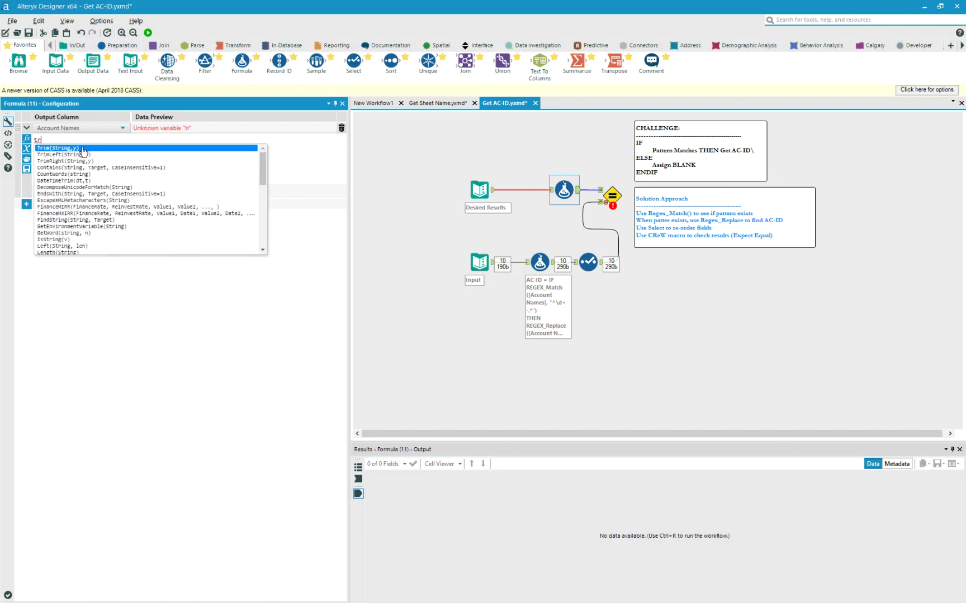
text(im(acc)
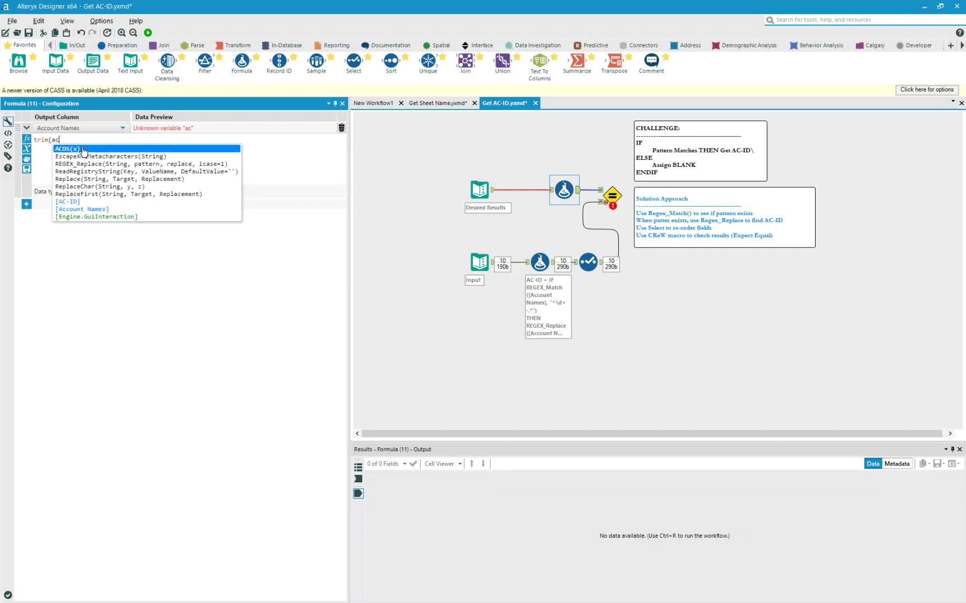
click(83, 149)
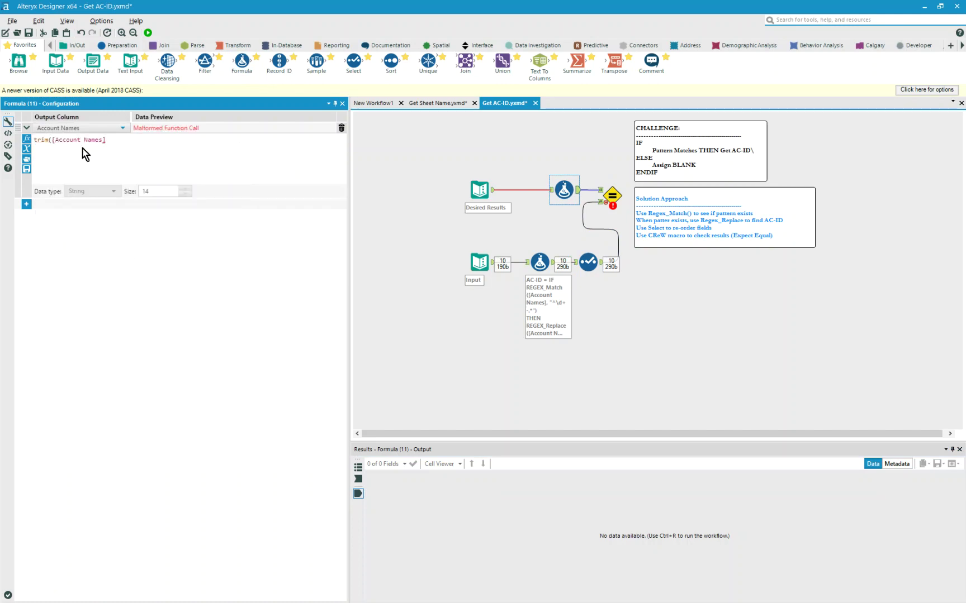
text())
Wrap Formula (9)'s Account Names expression in Trim() and rerun the workflow
click(538, 262)
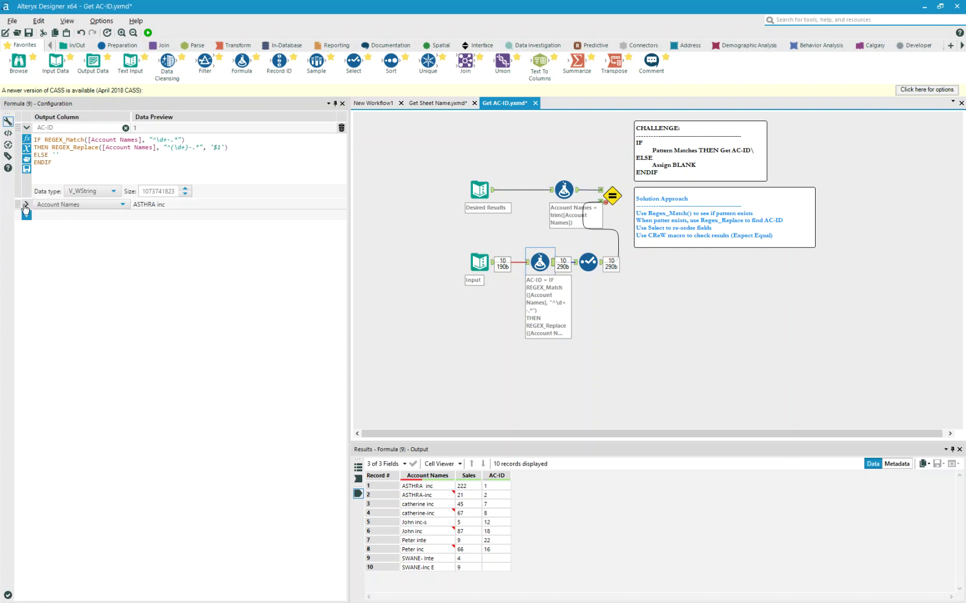
click(26, 205)
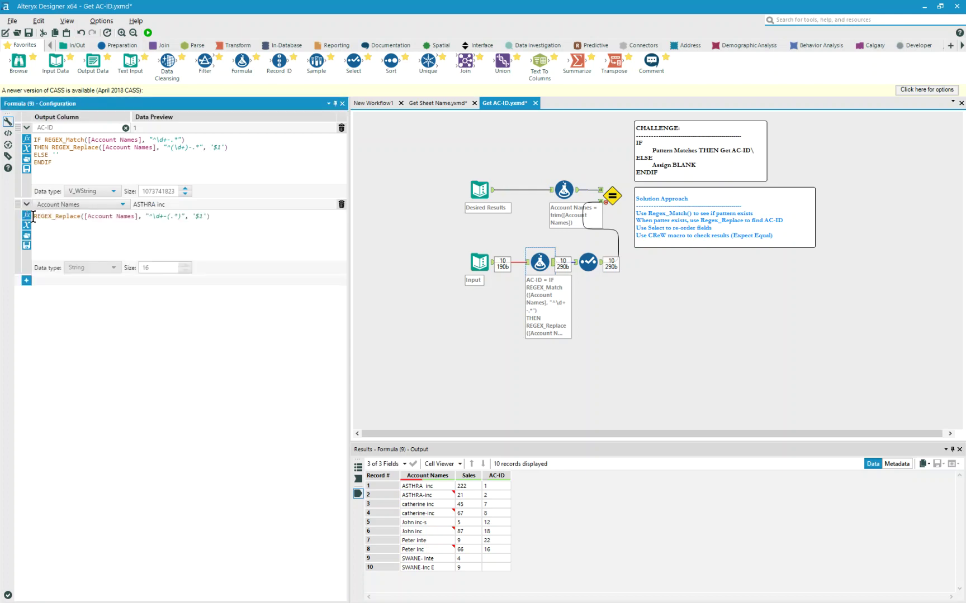
text(Trim()
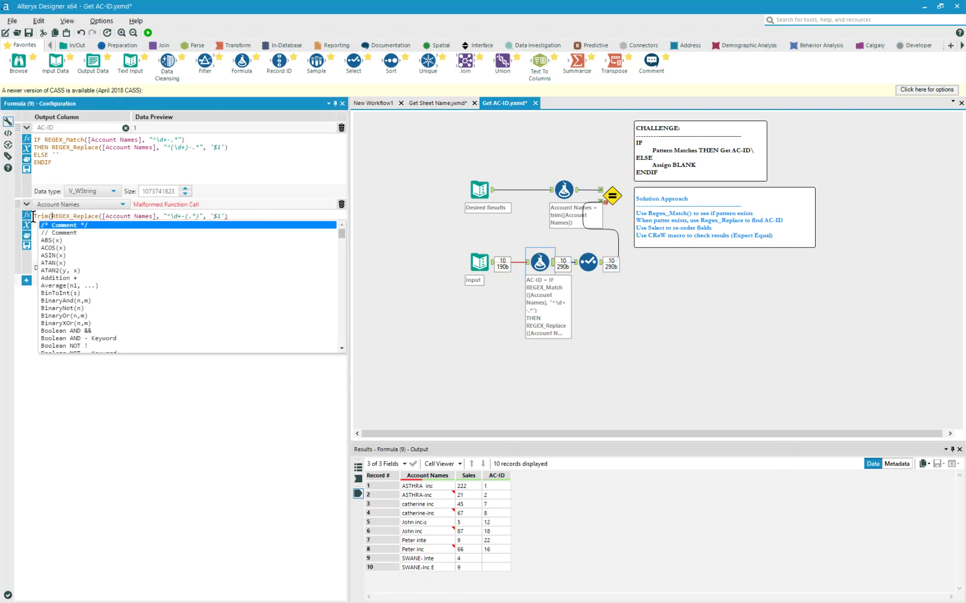
click(242, 214)
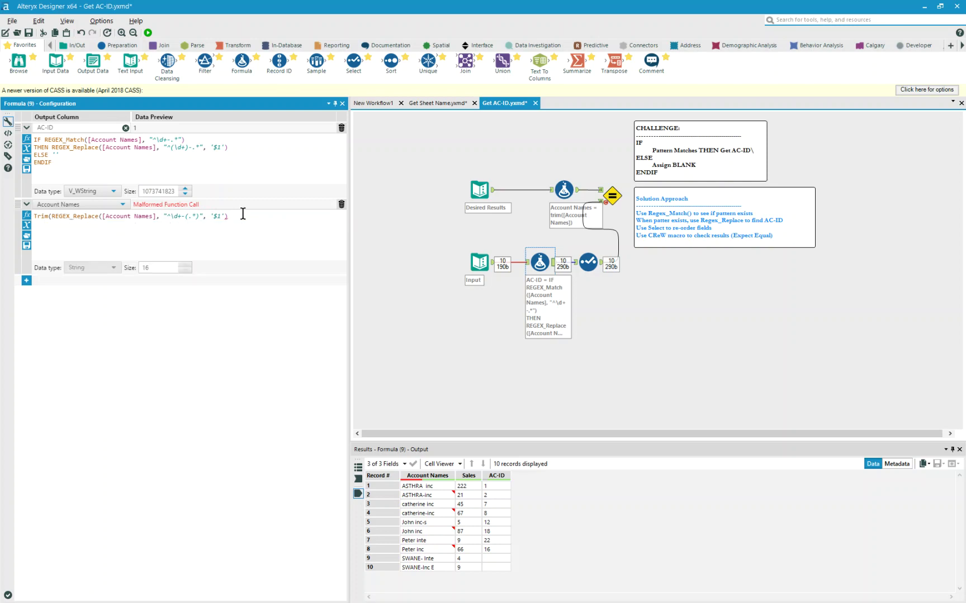
text())
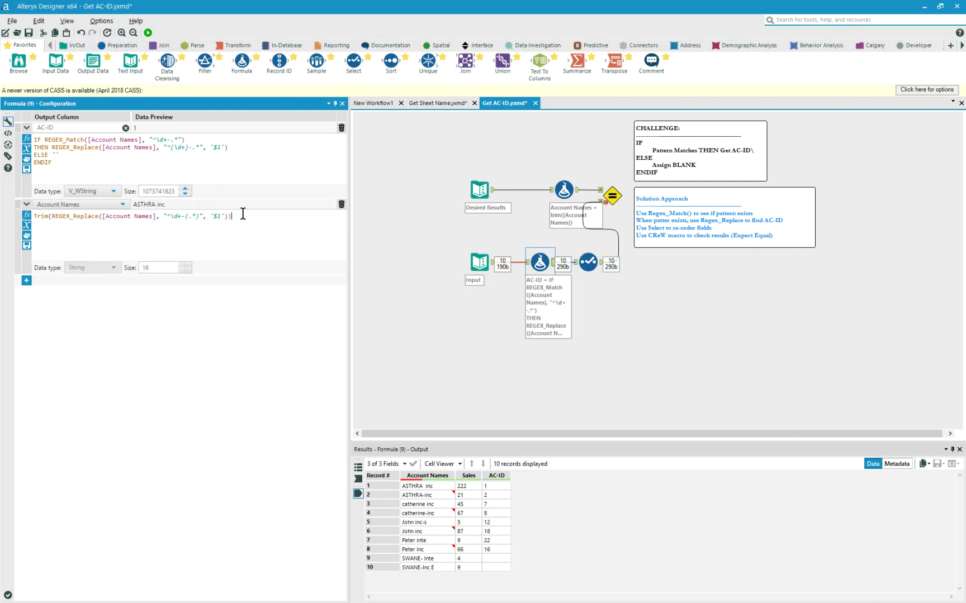
click(146, 33)
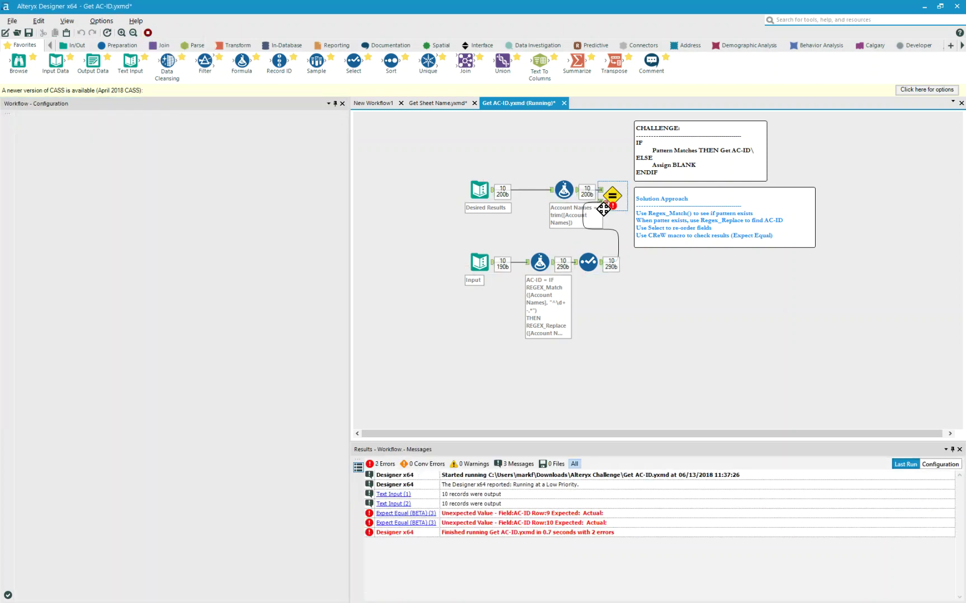
Review the Expect Equal errors, including the Row:10 AC-ID mismatch
mouse_move(603, 209)
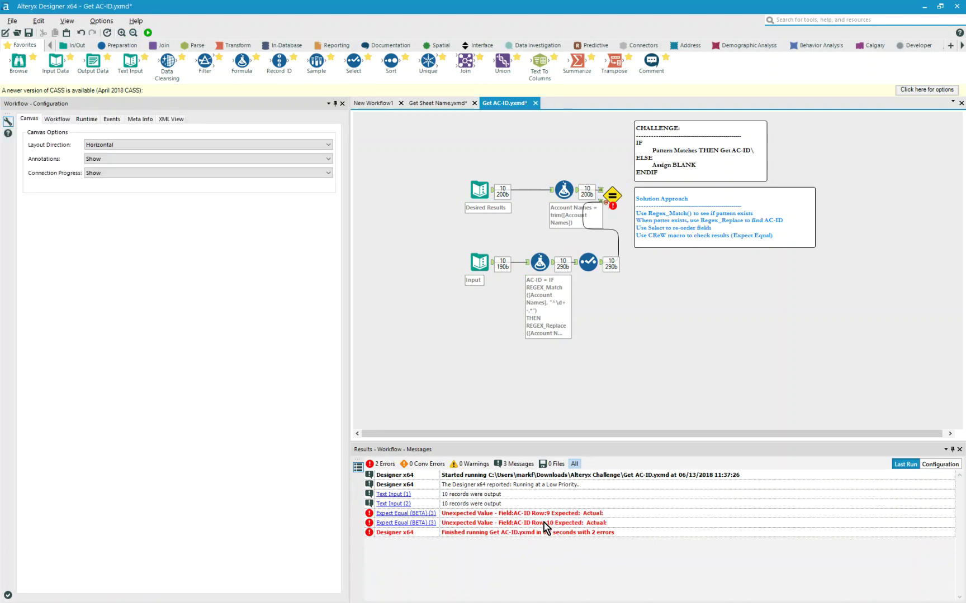
click(612, 194)
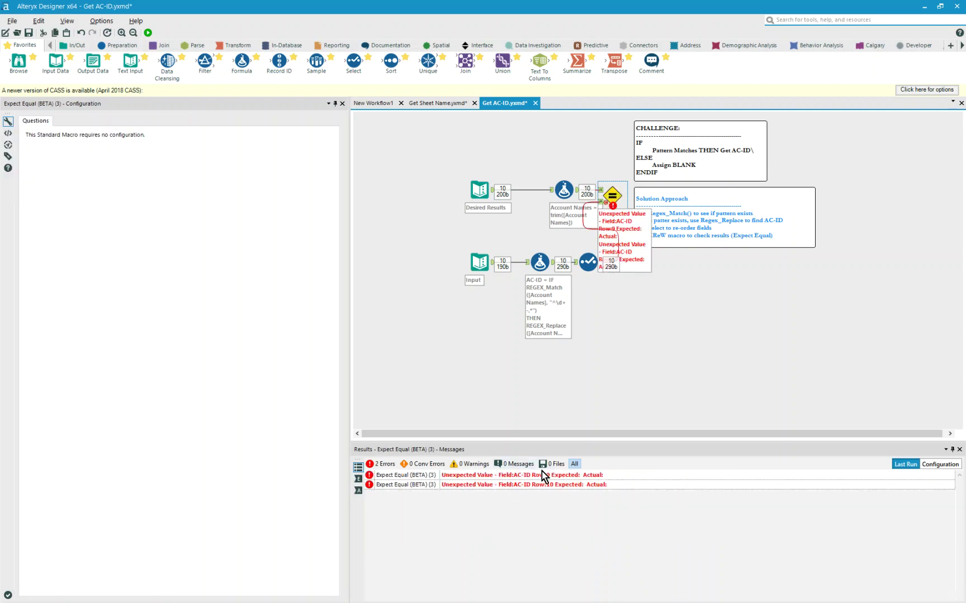
click(600, 487)
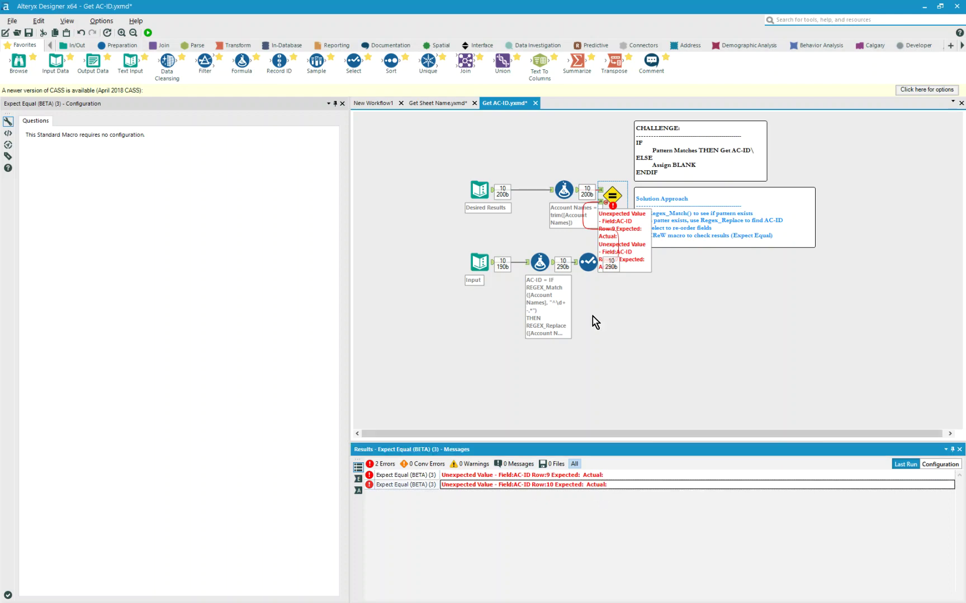
Show Expect Equal's expected input data and select records 9 and 10
mouse_move(611, 196)
click(600, 190)
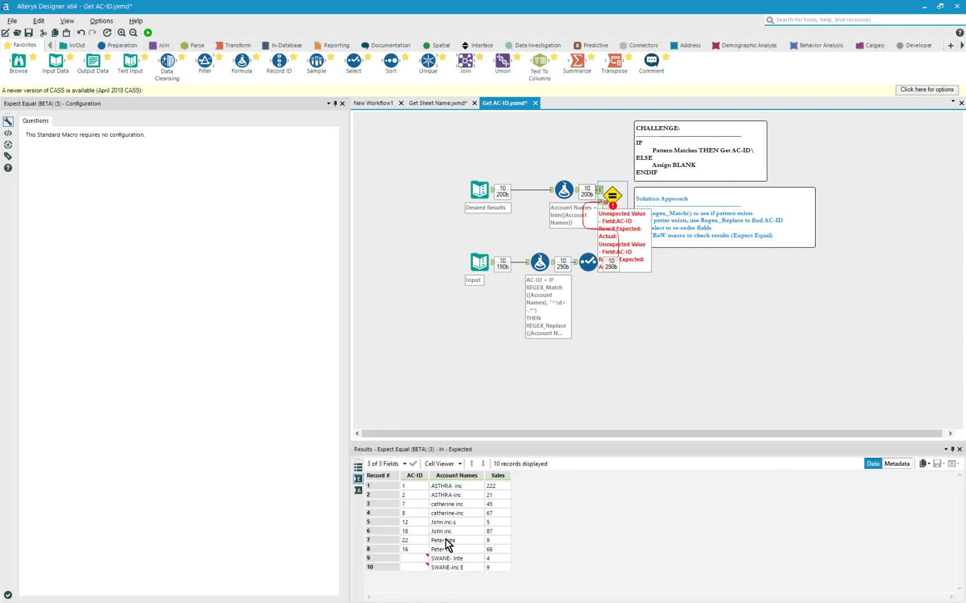
click(383, 560)
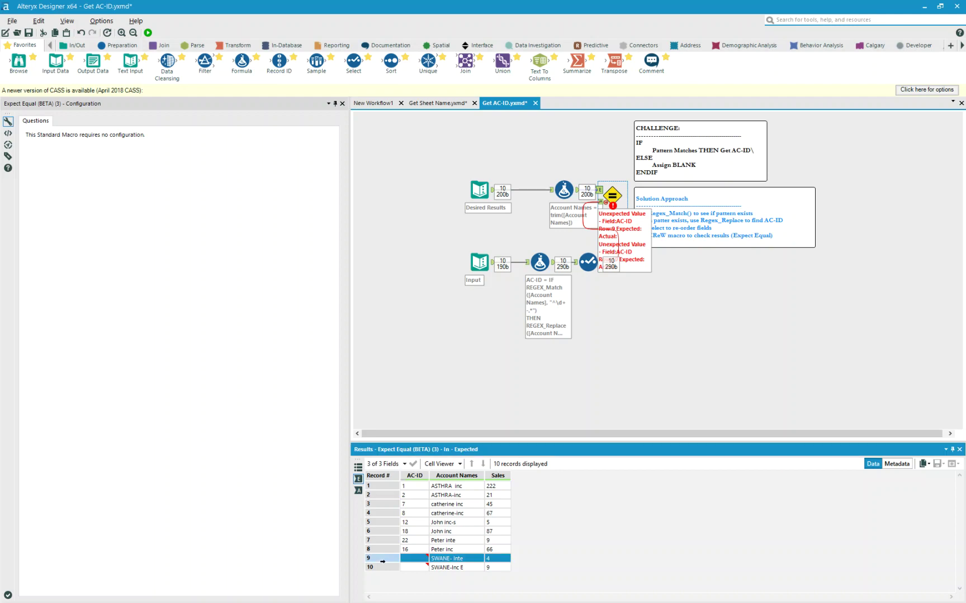
drag(383, 561, 383, 571)
mouse_move(421, 561)
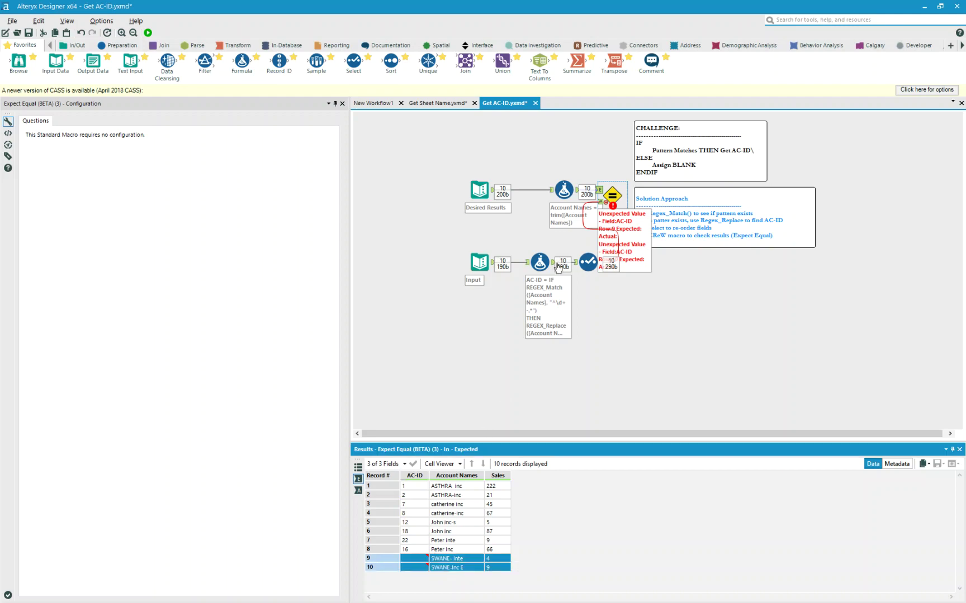
Add an AC-ID expression trim(ac-id) to the Desired Results formula and run the workflow
click(562, 189)
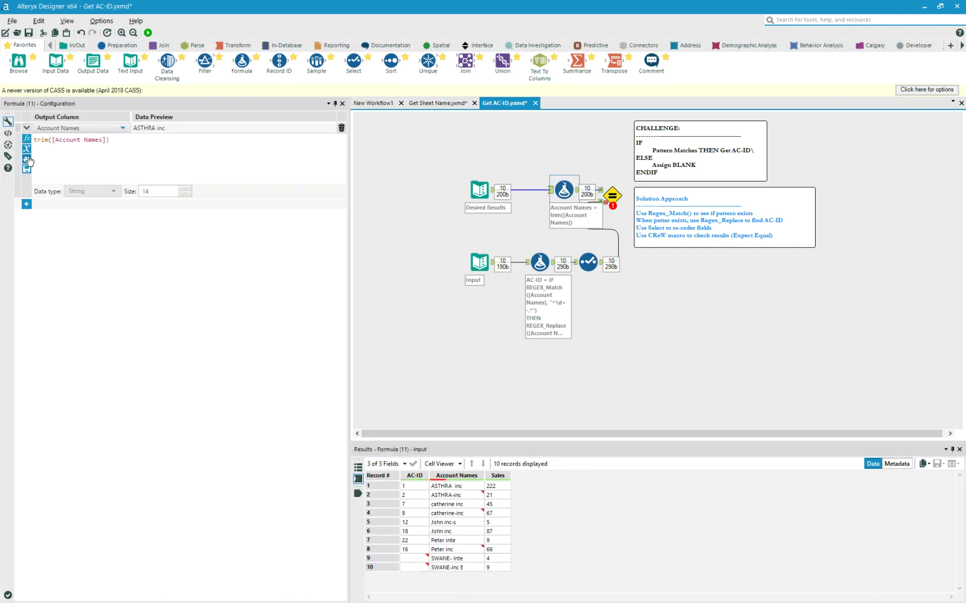
click(27, 204)
click(86, 207)
click(58, 229)
text(tr)
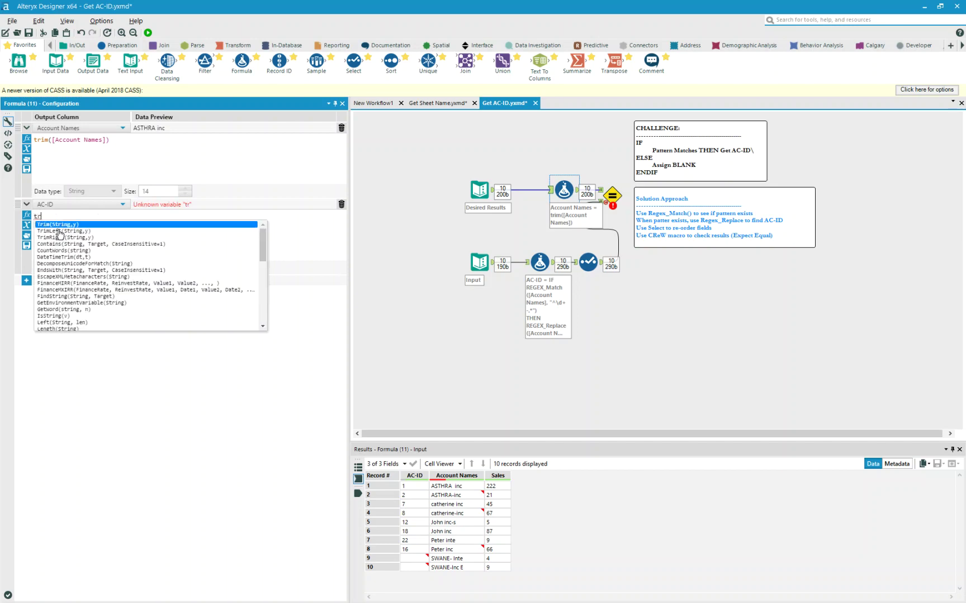
text(im()
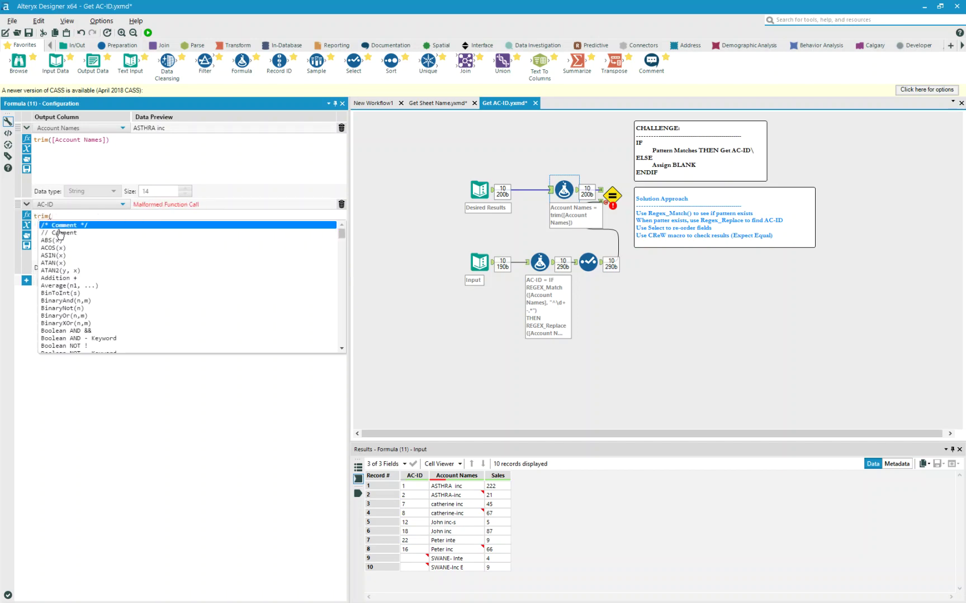
text(ac)
key(Down)
key(Down)
key(Down)
key(Down)
key(Down)
key(Down)
key(Down)
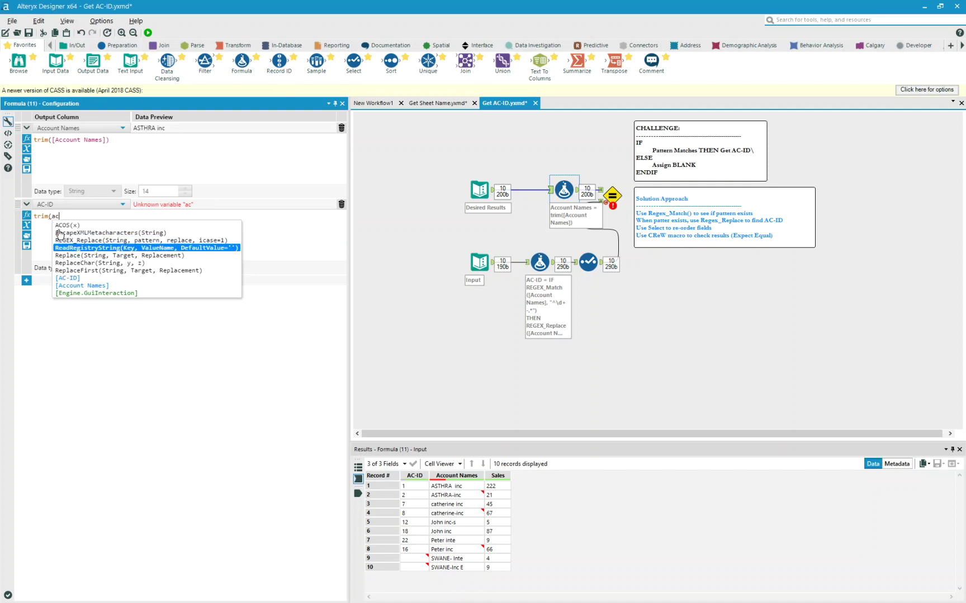
click(59, 234)
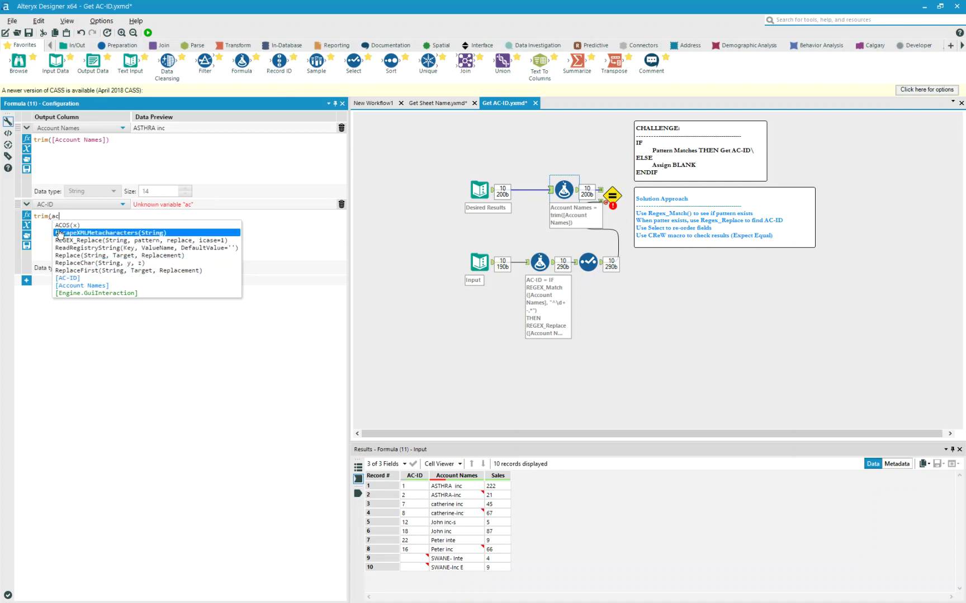
click(65, 220)
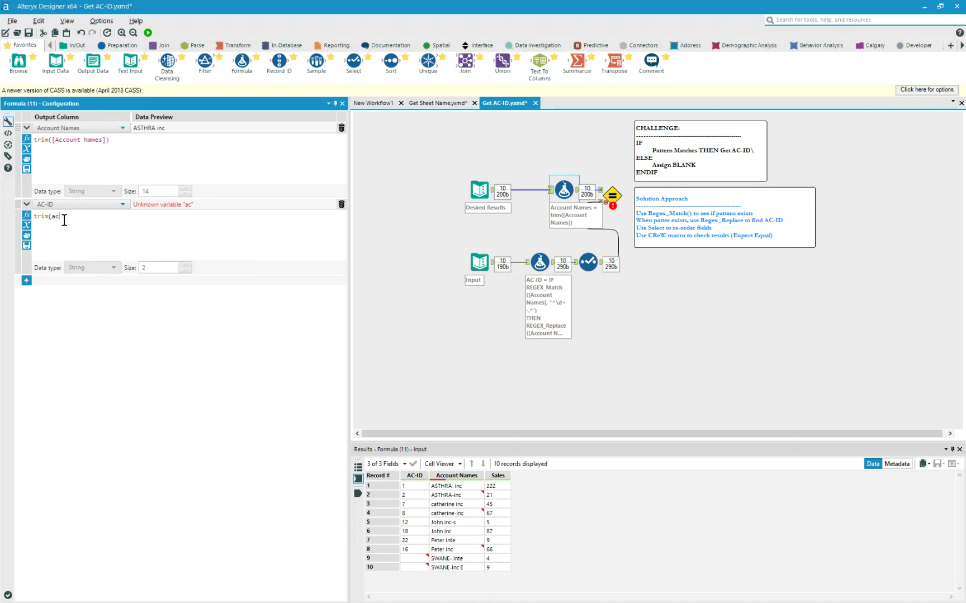
text(-id))
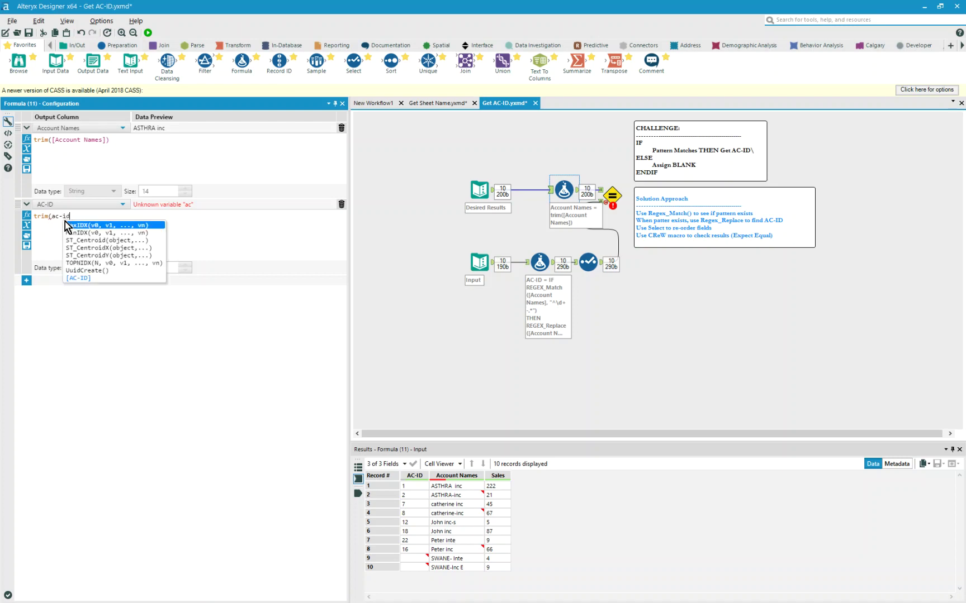
click(148, 33)
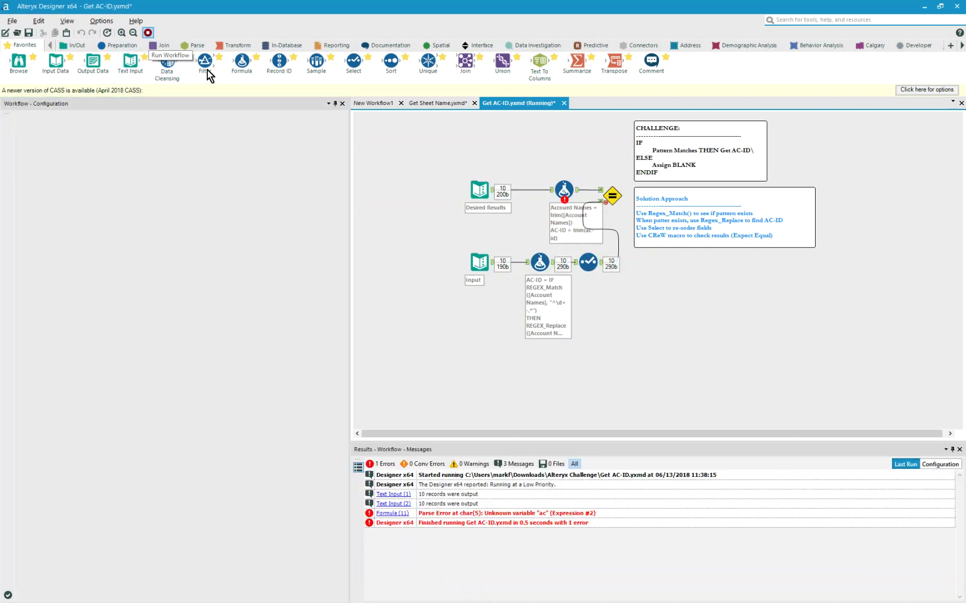
Fix the AC-ID parse error by changing the expression to trim([ac-id])
click(563, 191)
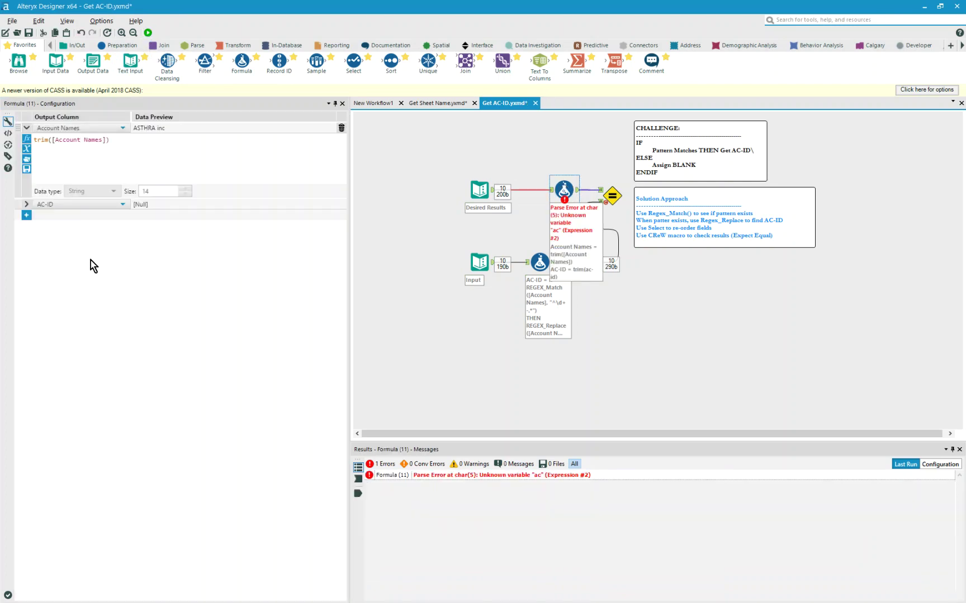
click(26, 204)
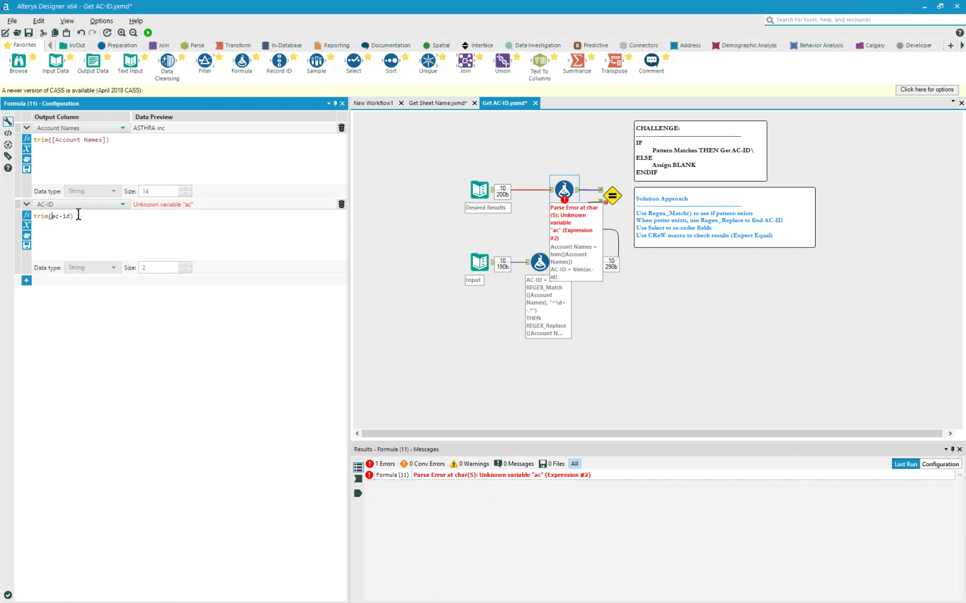
text([)
key(Escape)
text(])
Rerun the workflow error-free and display the Select (10) tool's 10-record output
click(149, 33)
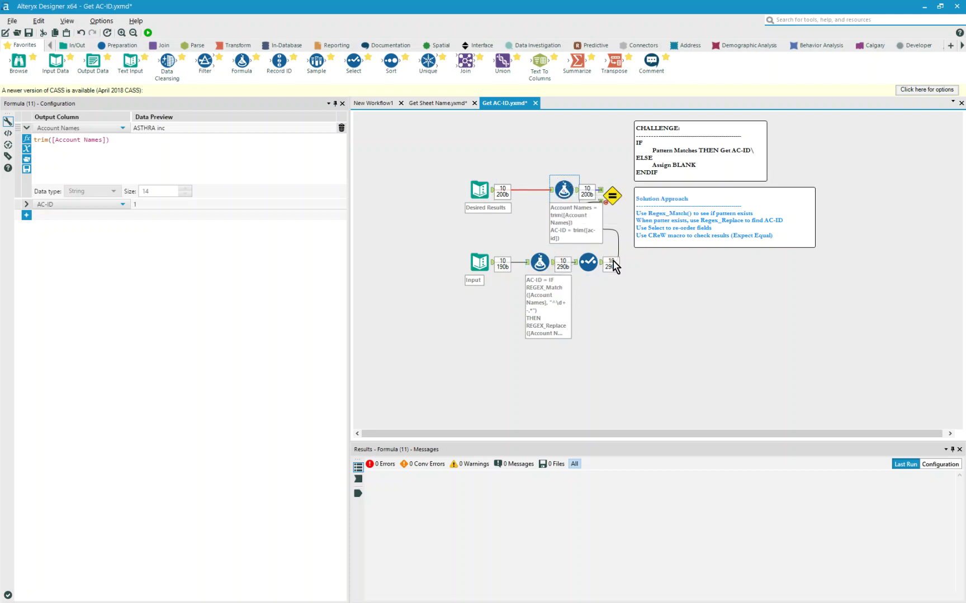
click(587, 262)
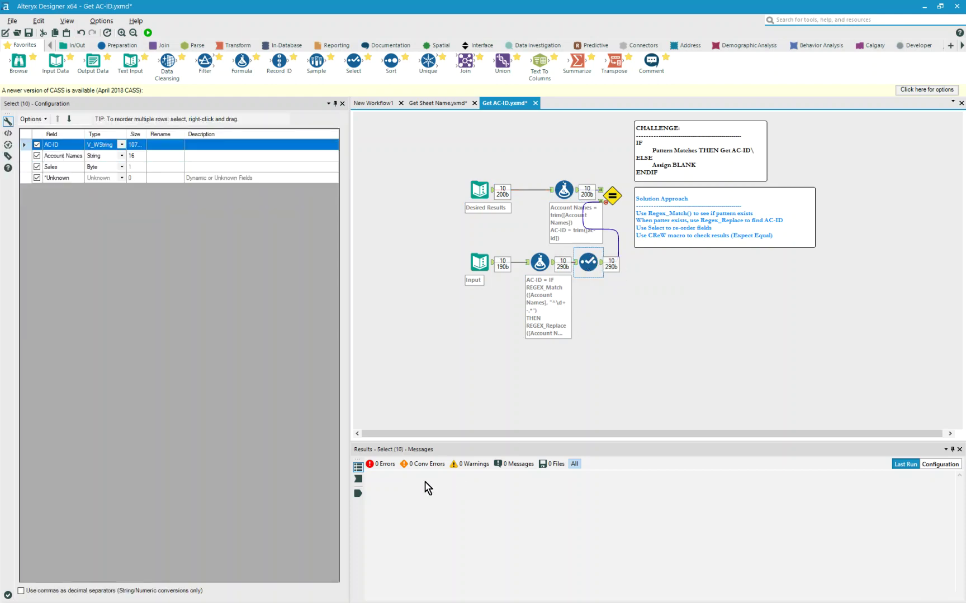
click(358, 494)
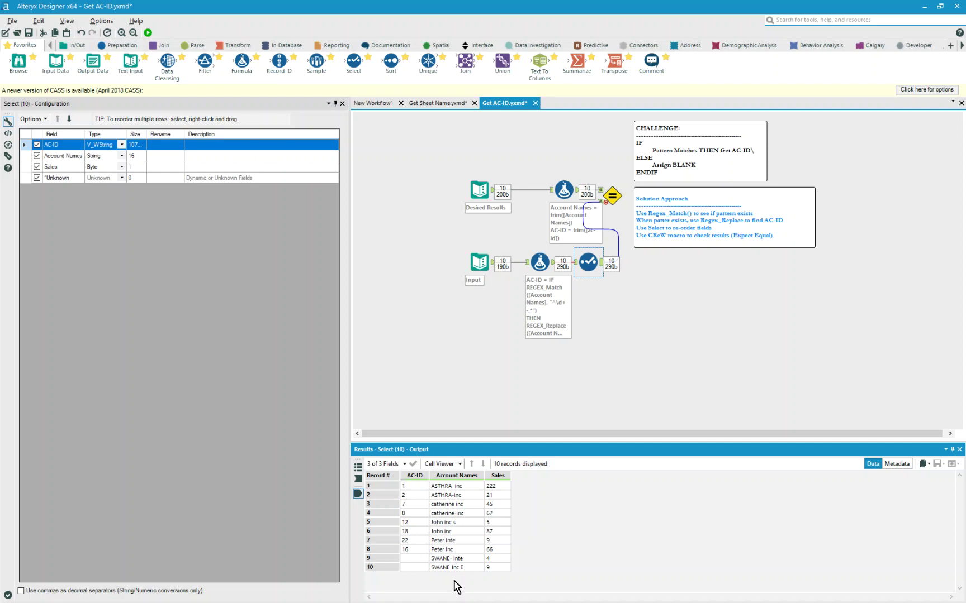
Show Formula (9)'s Trim(REGEX_Replace(...)) Account Names expression in its settings
click(538, 261)
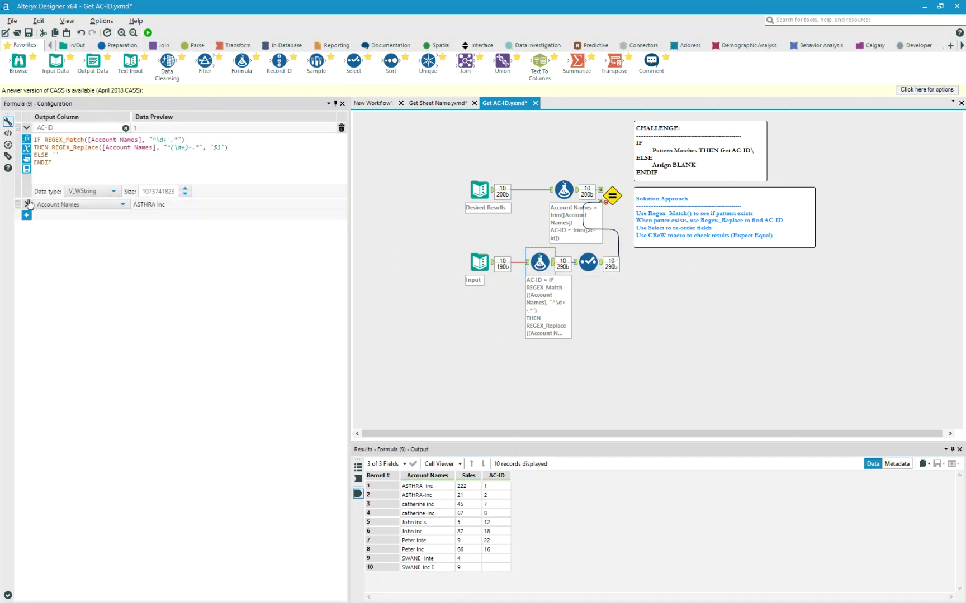
click(27, 204)
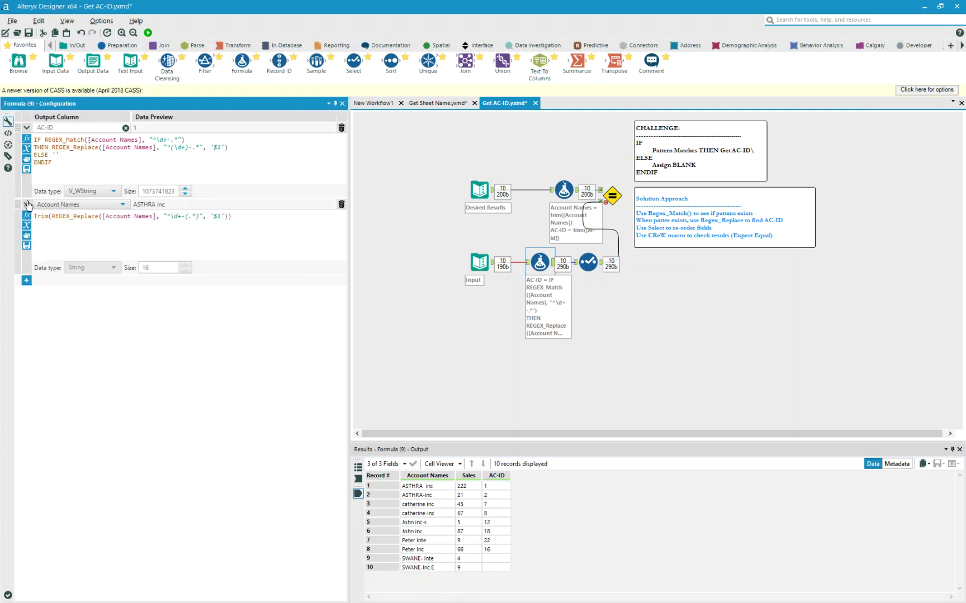